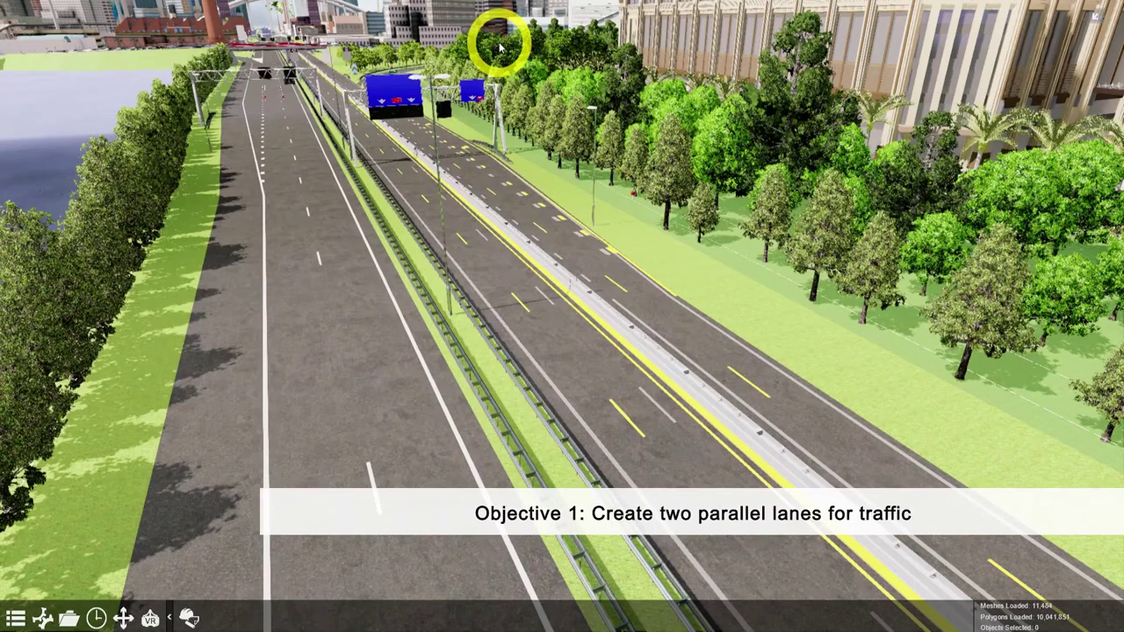
# Bring up the main tool menu and scroll down to its Content tools.
pyautogui.click(15, 619)
pyautogui.scroll(-3, 20, 603)
pyautogui.scroll(-3, 22, 545)
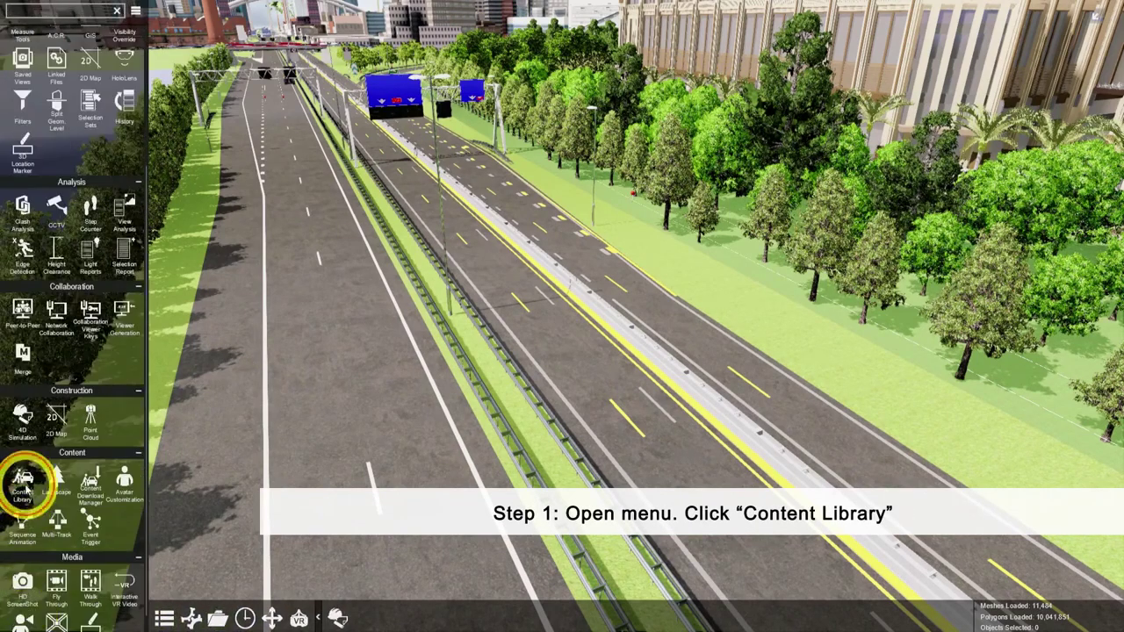
# From the Content Library, create a vehicle path up the left carriageway and select its pin.
pyautogui.click(22, 481)
pyautogui.scroll(-3, 97, 527)
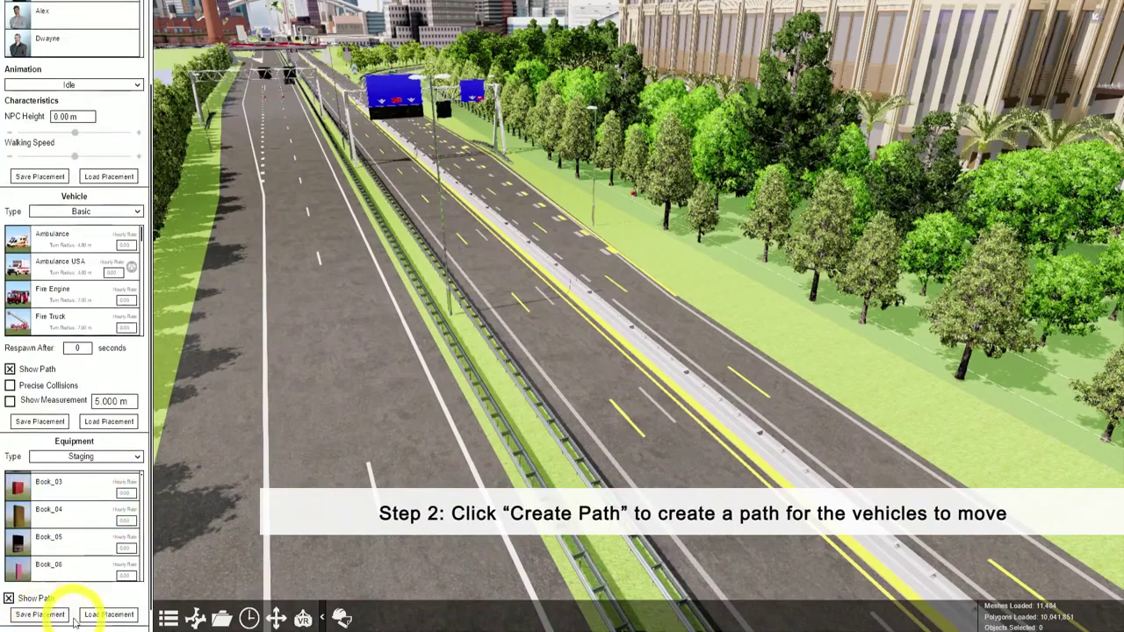
pyautogui.scroll(-1, 75, 622)
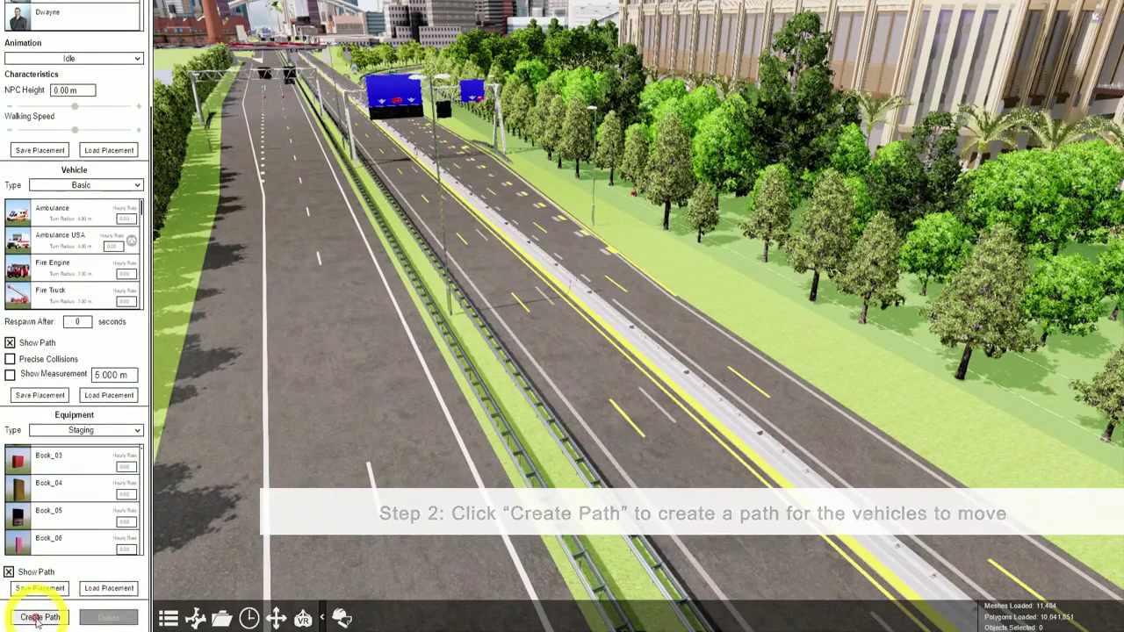
pyautogui.click(455, 576)
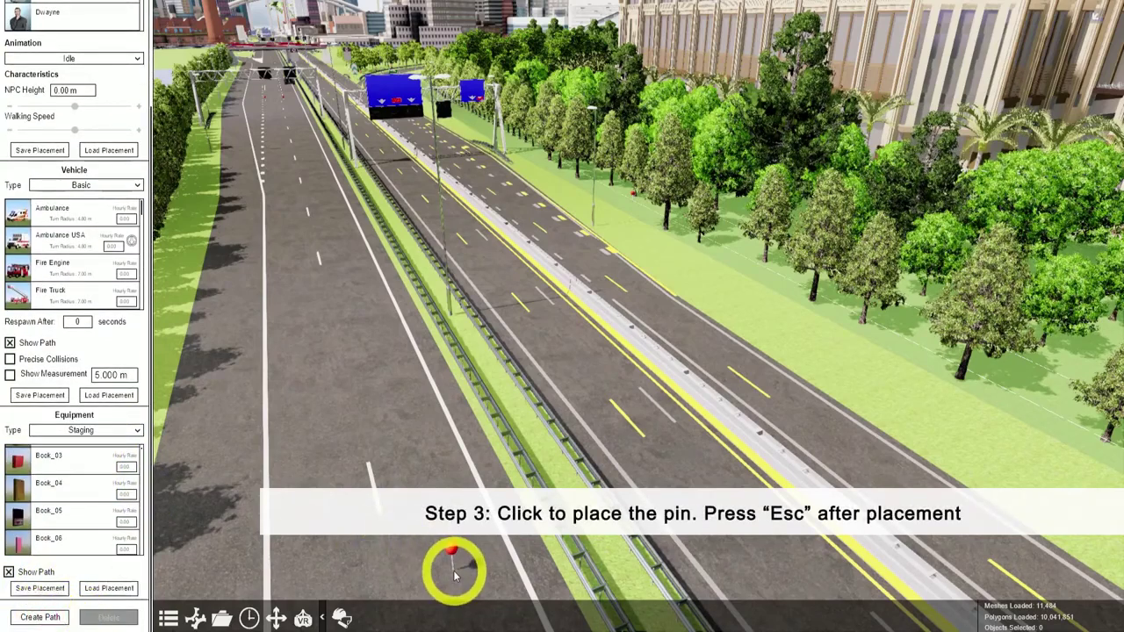
pyautogui.click(323, 152)
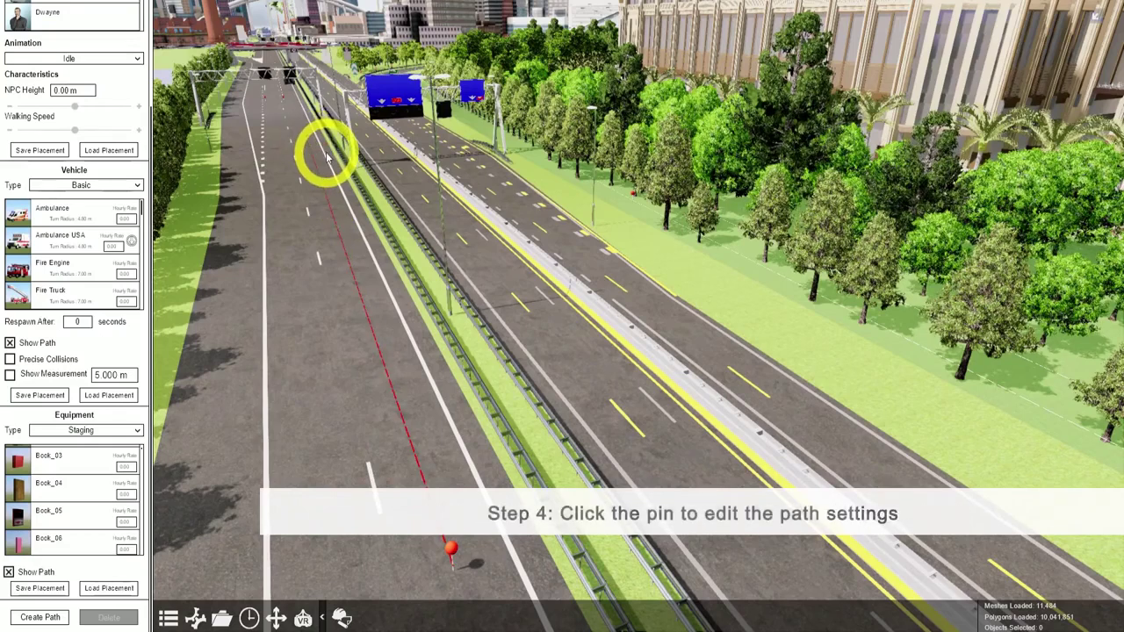
pyautogui.click(453, 551)
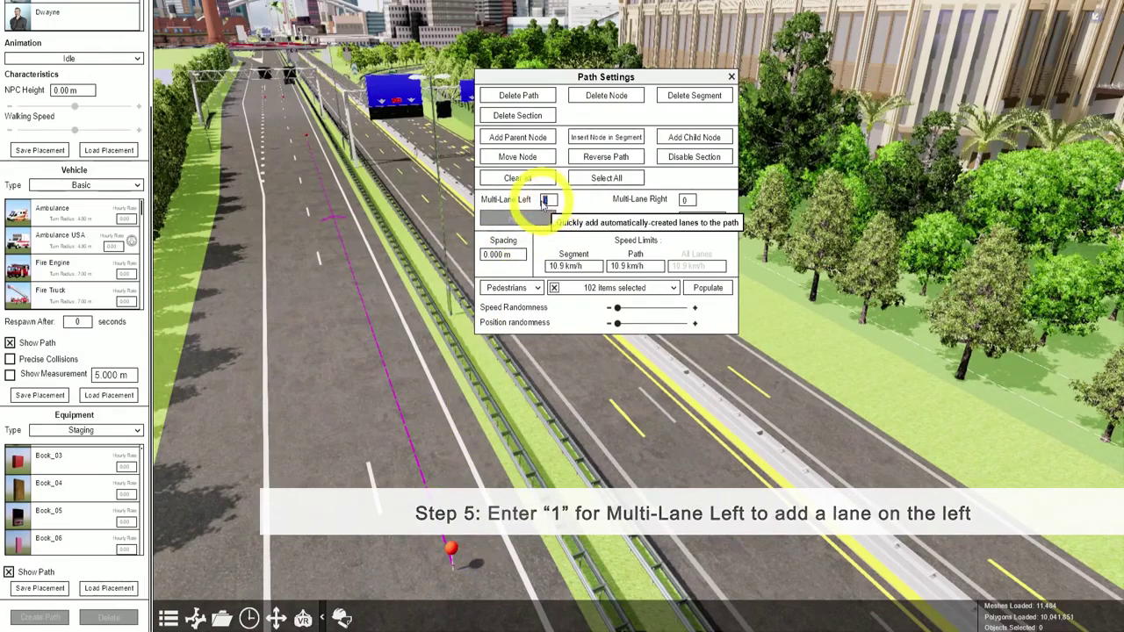
# Give the path one extra left lane (Multi-Lane Left 1) with a 4 m lane width.
pyautogui.write('1')
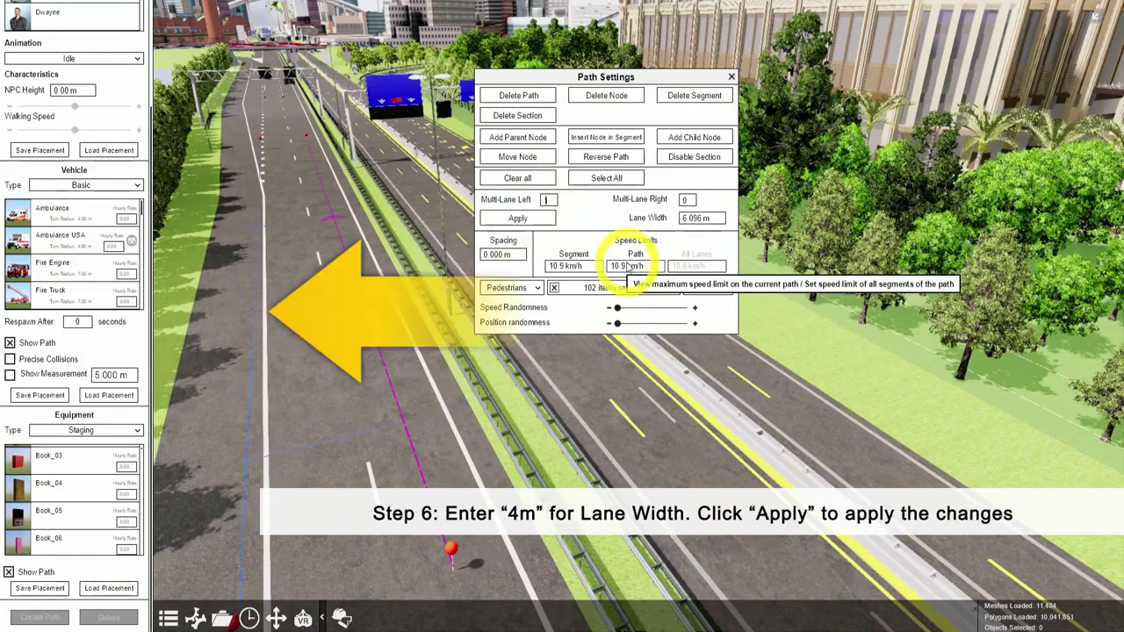
pyautogui.click(717, 222)
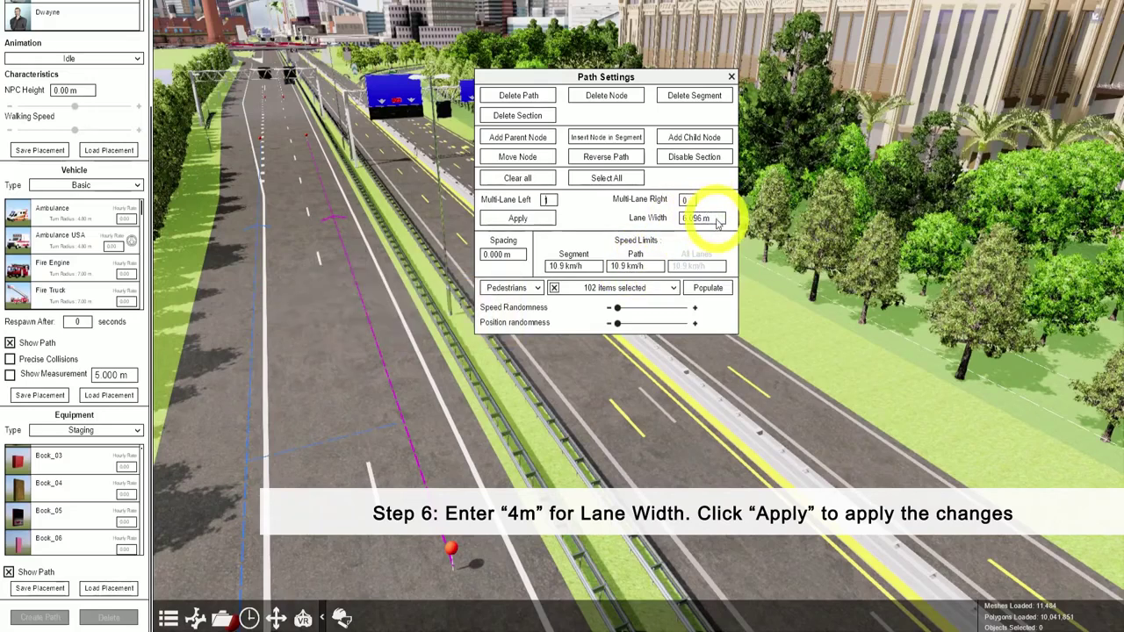
pyautogui.click(520, 221)
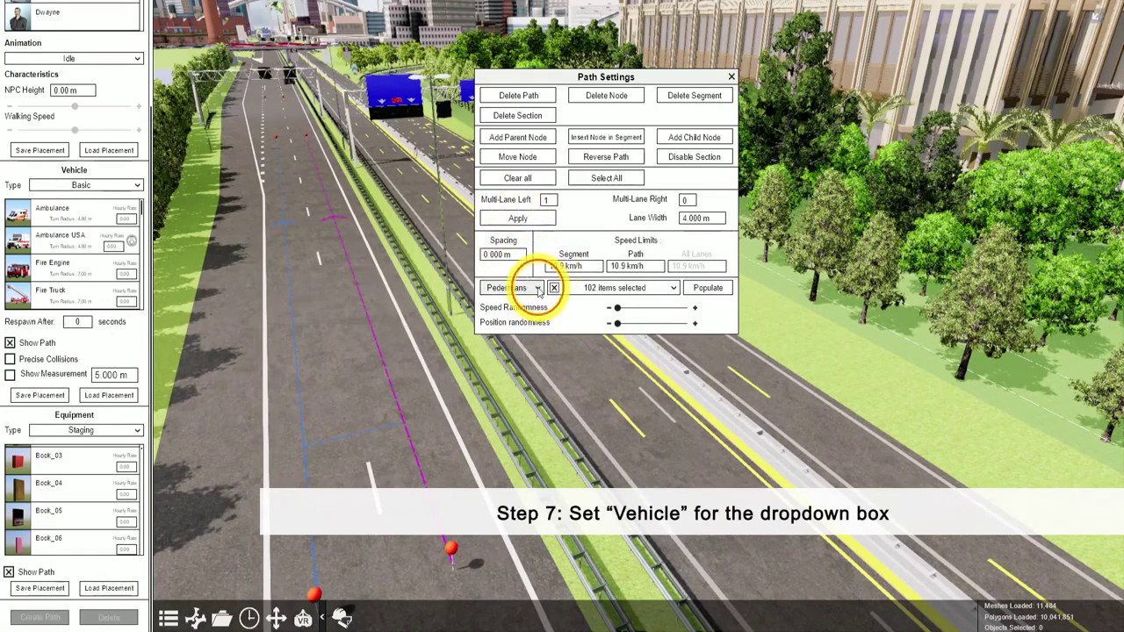
# Populate the path with nine chosen car, van and taxi types, adding speed and position randomness.
pyautogui.click(522, 321)
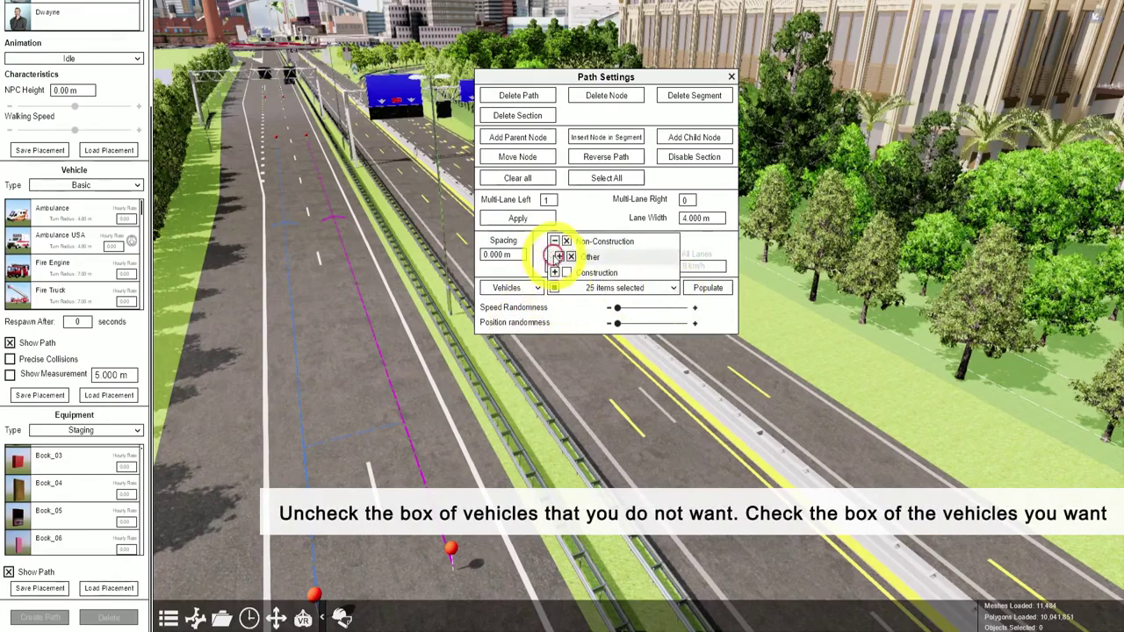
pyautogui.click(558, 255)
pyautogui.click(571, 116)
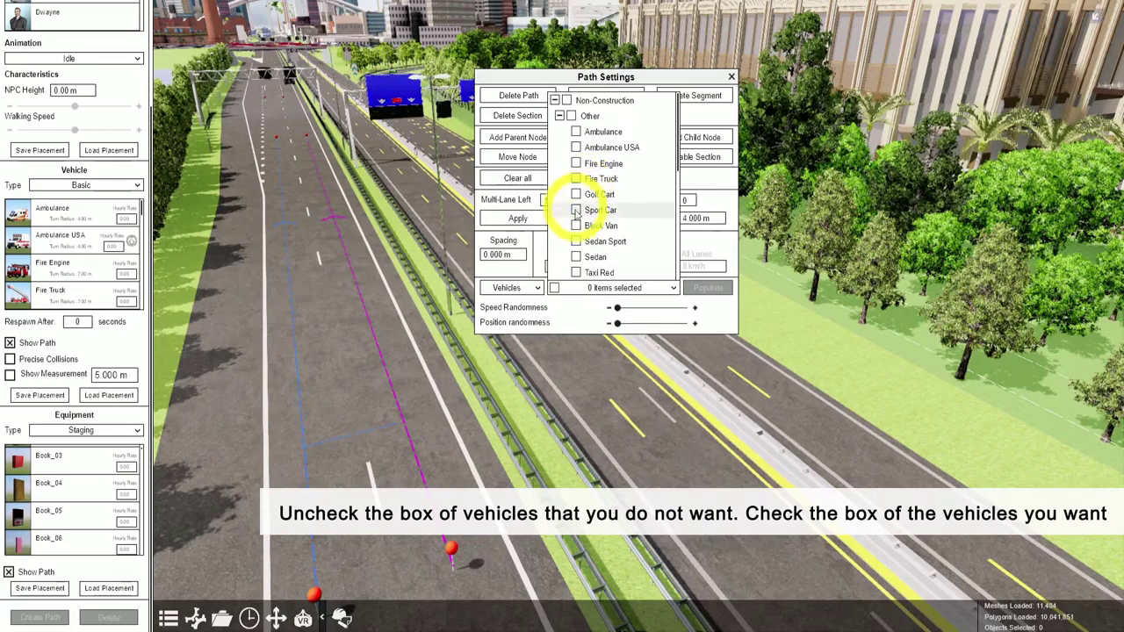
pyautogui.click(576, 210)
pyautogui.click(577, 225)
pyautogui.click(576, 241)
pyautogui.click(576, 256)
pyautogui.scroll(-3, 580, 246)
pyautogui.click(576, 171)
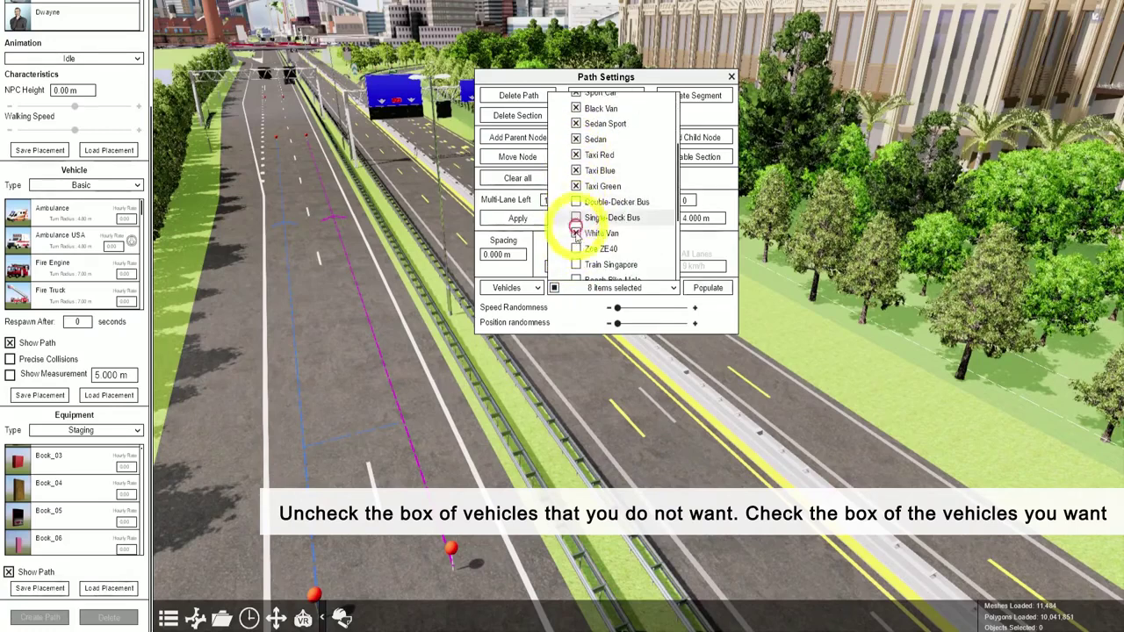
pyautogui.click(673, 287)
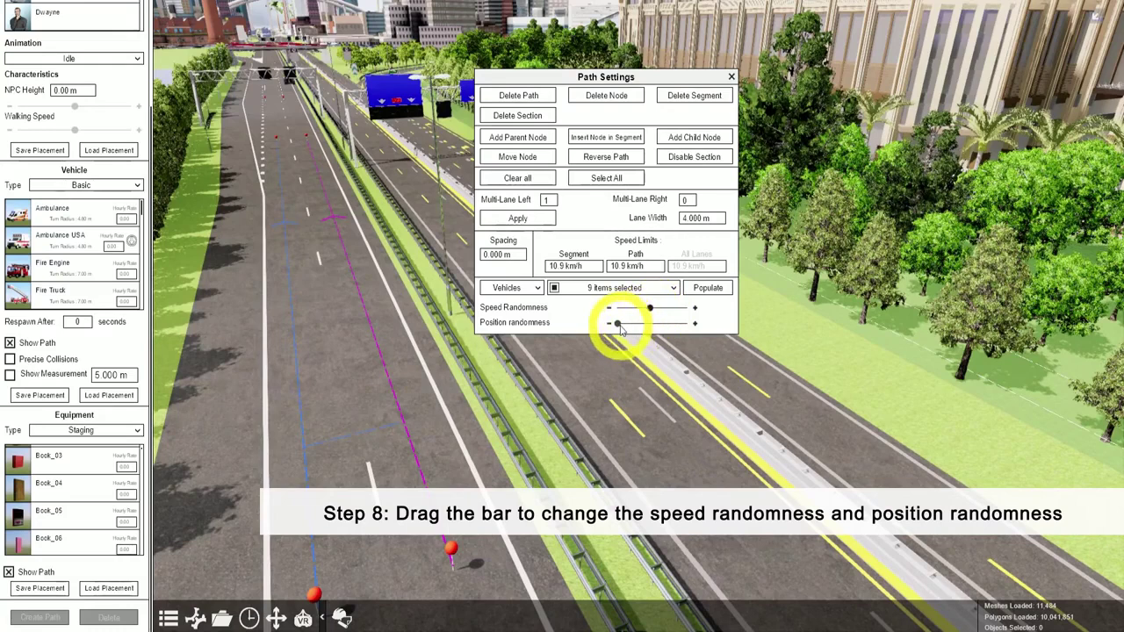
pyautogui.click(706, 288)
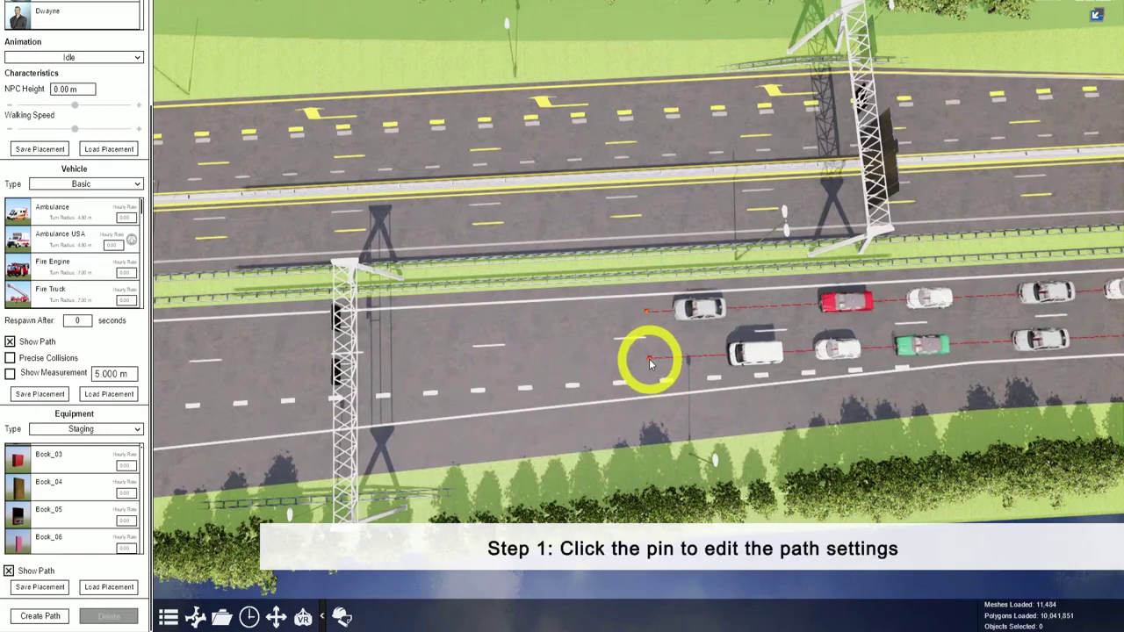
# Clear all vehicles from the path and move its left end node farther left.
pyautogui.click(651, 358)
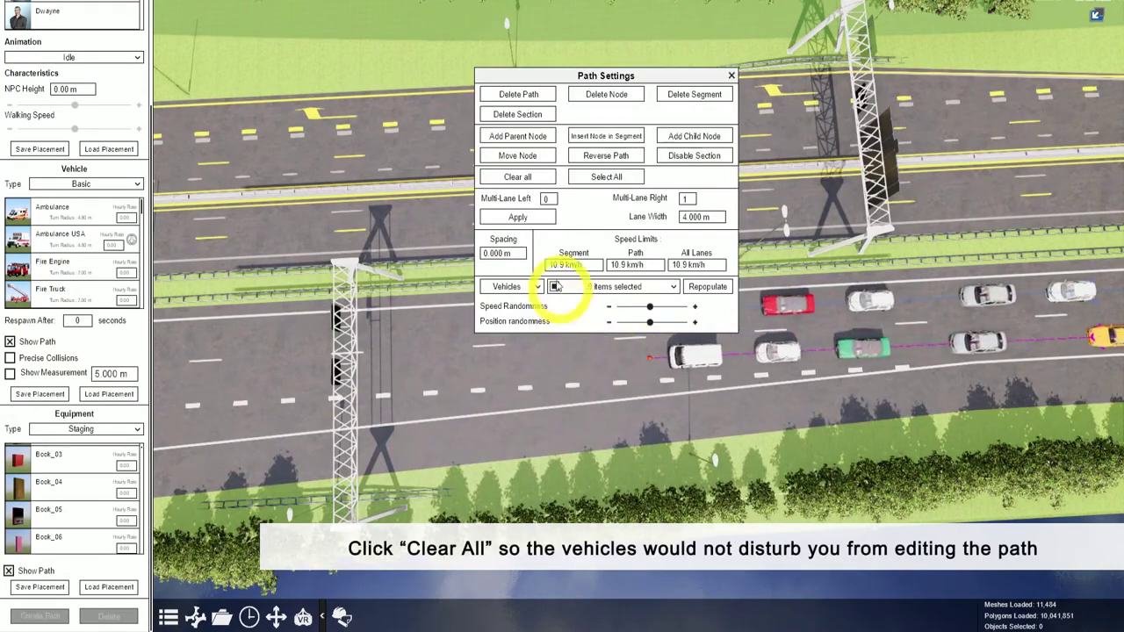
pyautogui.click(540, 178)
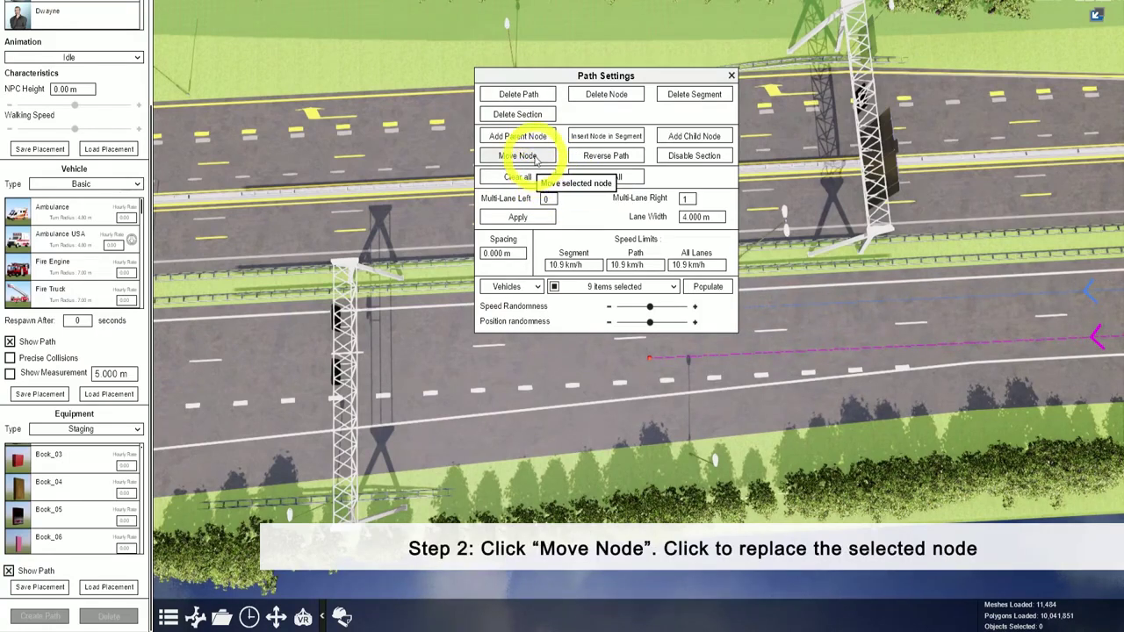
pyautogui.click(535, 156)
pyautogui.click(183, 386)
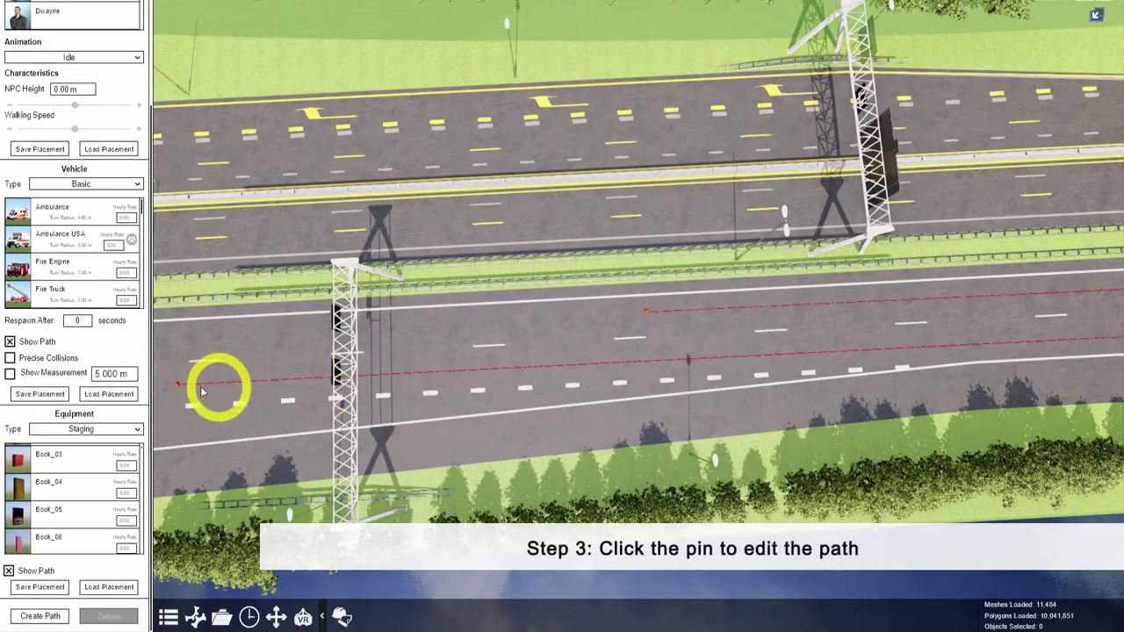
# Insert a new node partway along the path and slide it left.
pyautogui.click(180, 385)
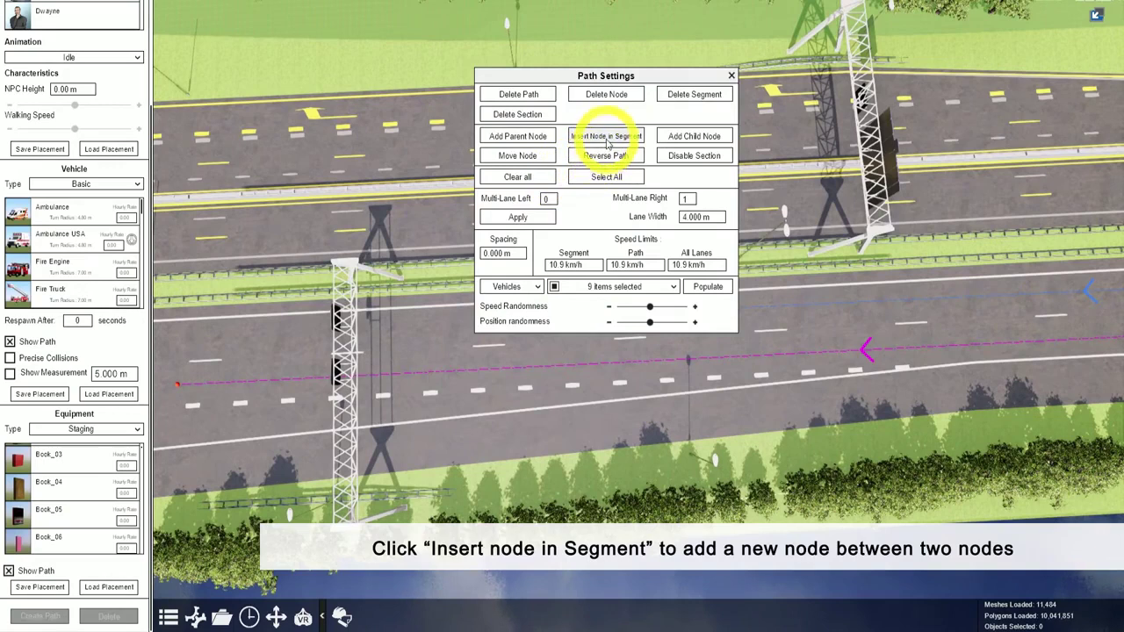
pyautogui.click(606, 138)
pyautogui.click(787, 356)
pyautogui.moveTo(774, 354); pyautogui.dragTo(684, 358)
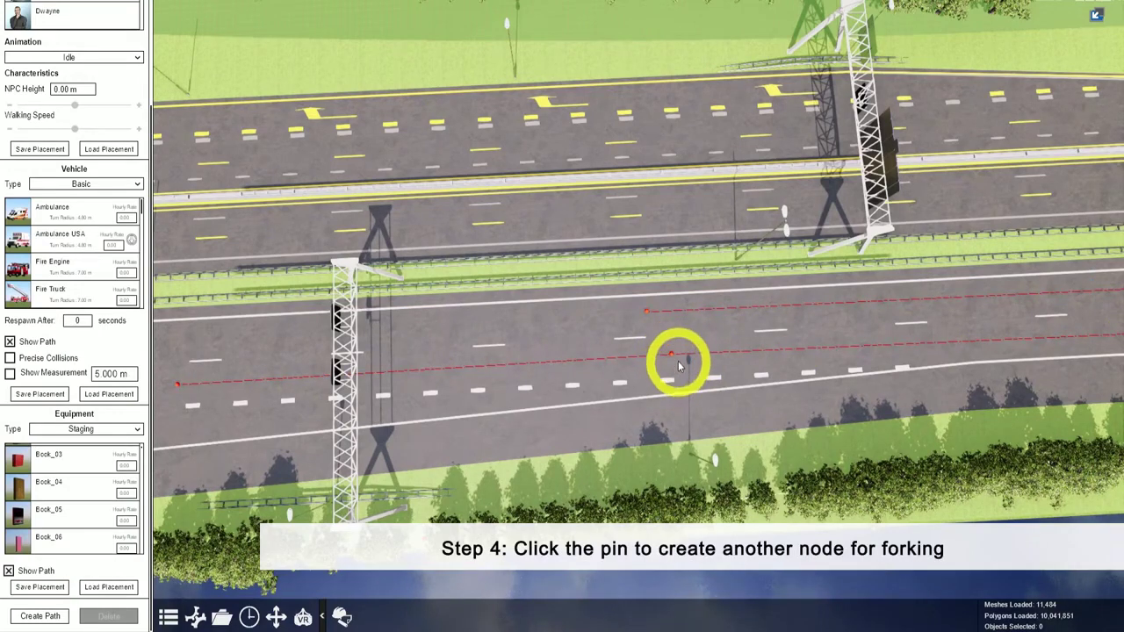
pyautogui.click(672, 356)
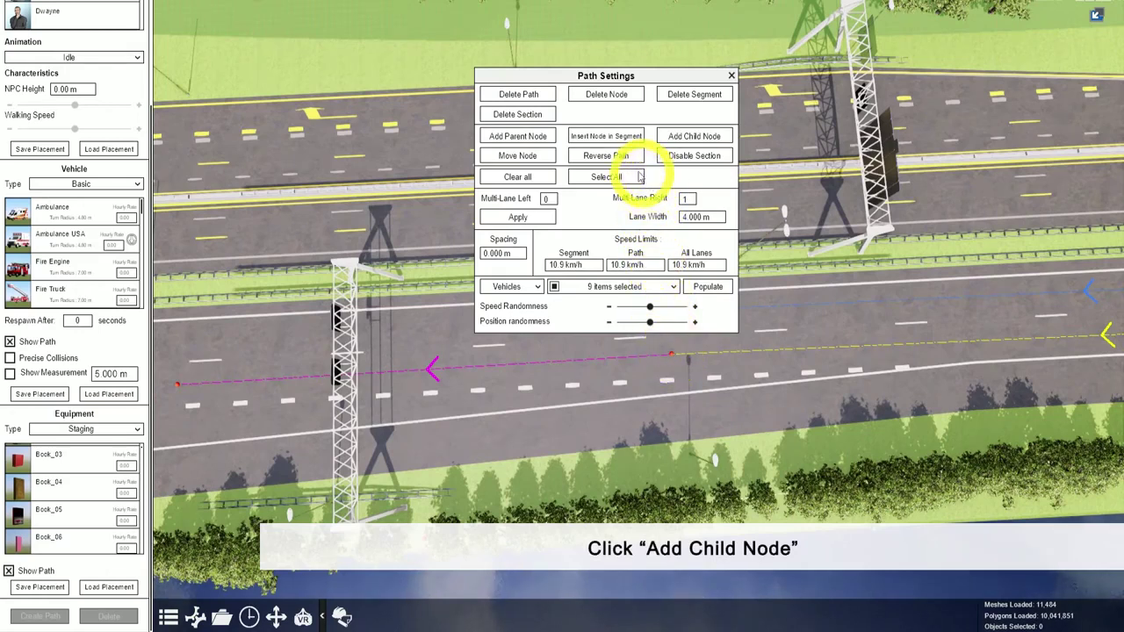
pyautogui.click(690, 139)
# Fork a child branch toward the lower-left lane and repopulate the forked path with vehicles.
pyautogui.click(422, 367)
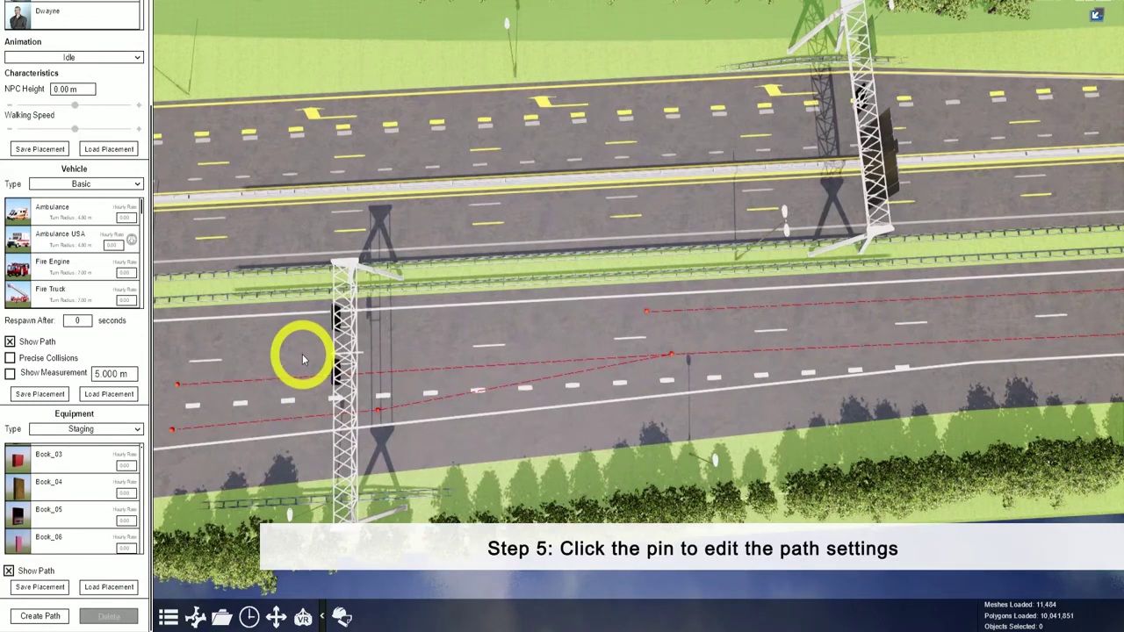
pyautogui.click(672, 354)
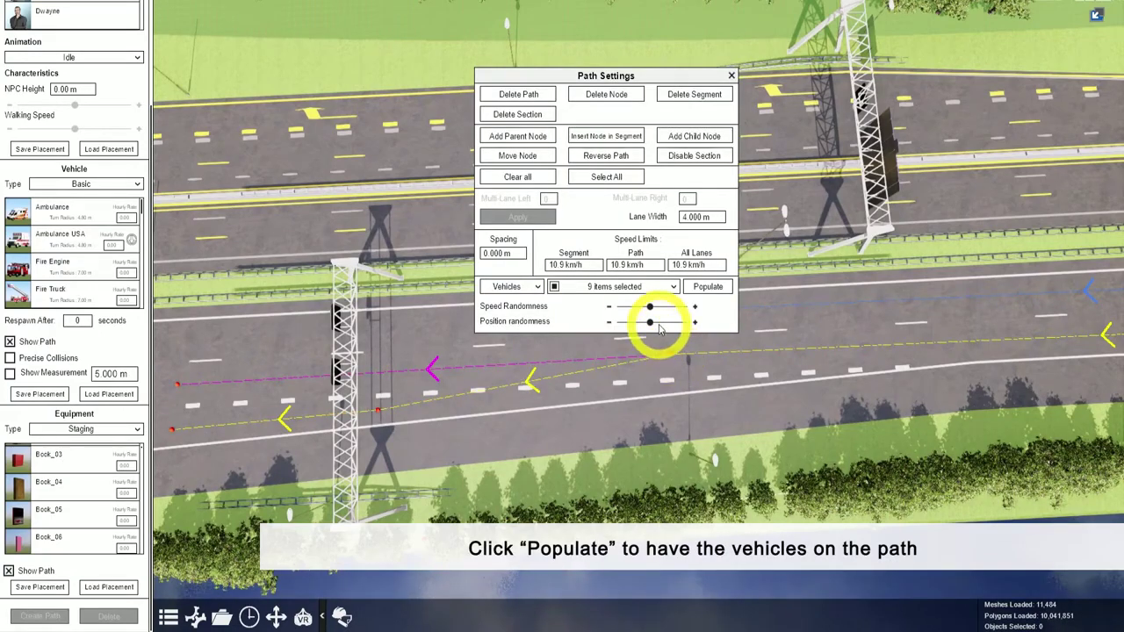
pyautogui.click(706, 287)
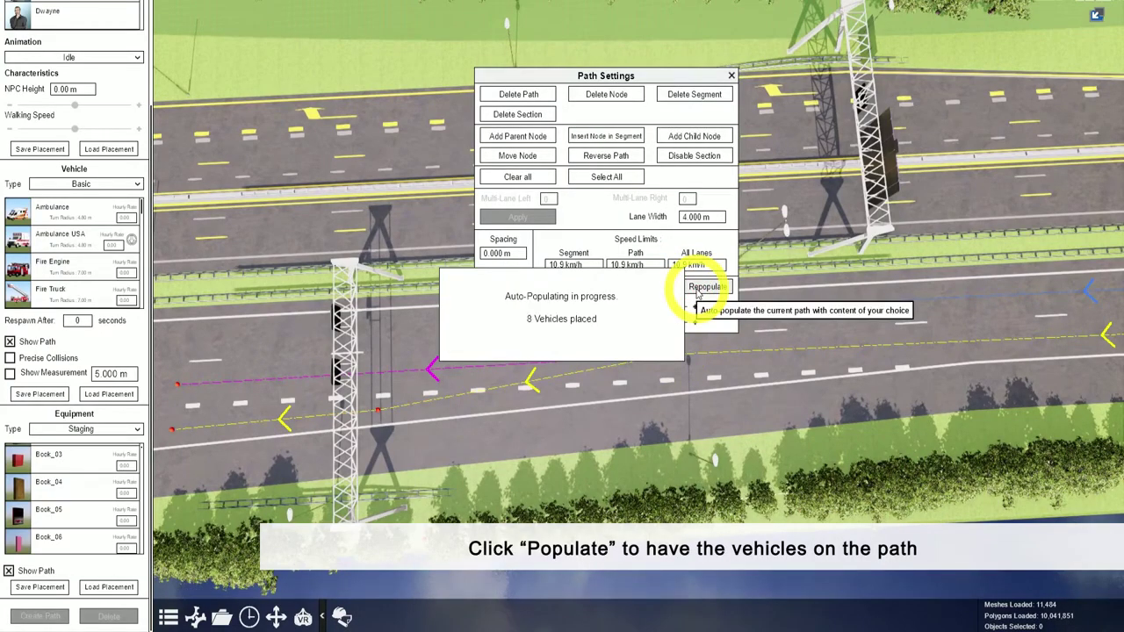
pyautogui.click(732, 76)
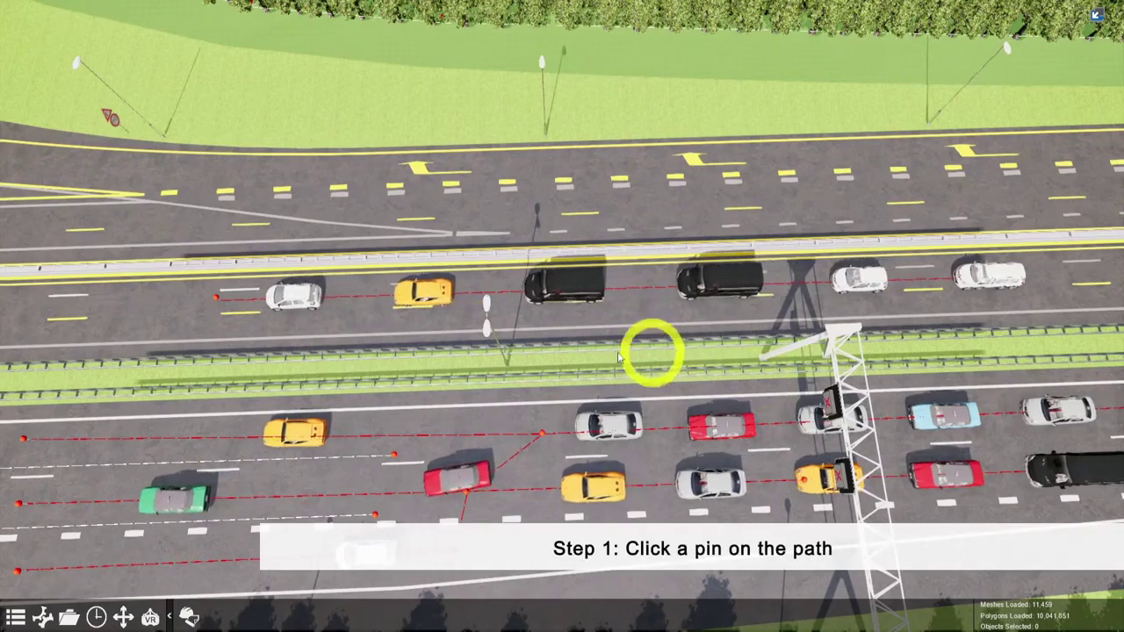
# Reverse the traffic direction on the upper carriageway path.
pyautogui.click(219, 299)
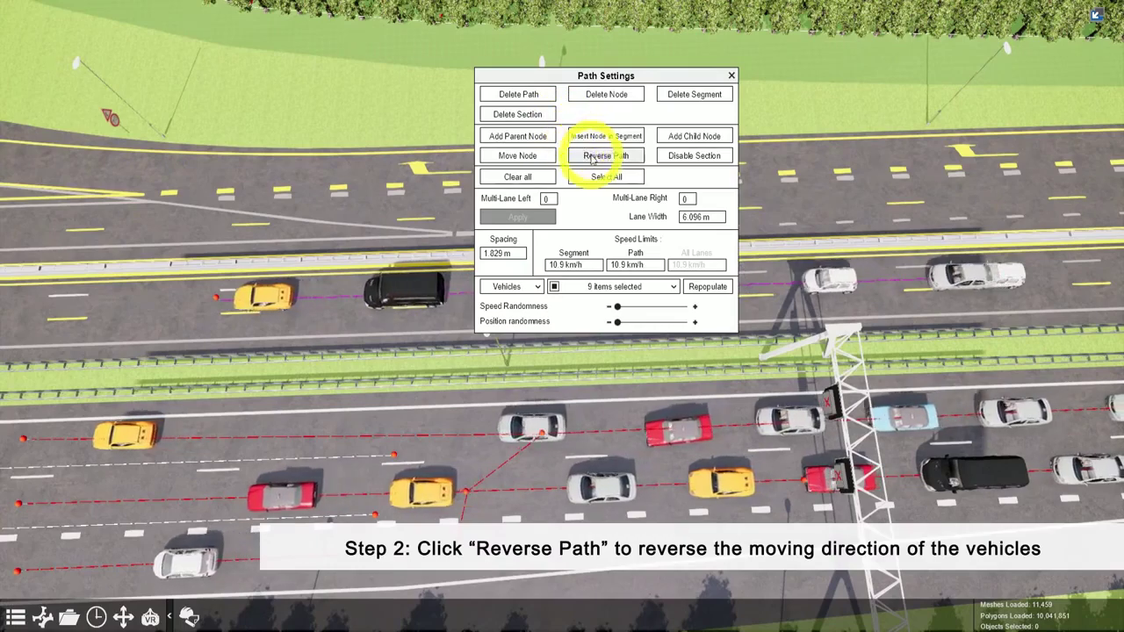
pyautogui.click(597, 158)
pyautogui.click(730, 76)
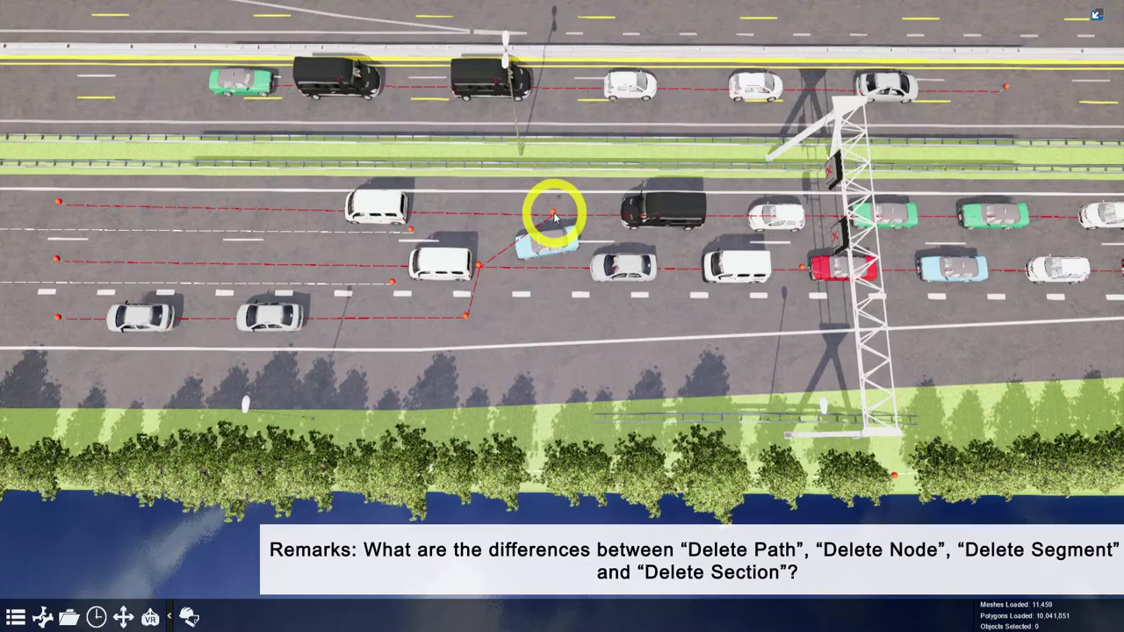
# Delete one whole path, then remove a single node from another path.
pyautogui.click(554, 217)
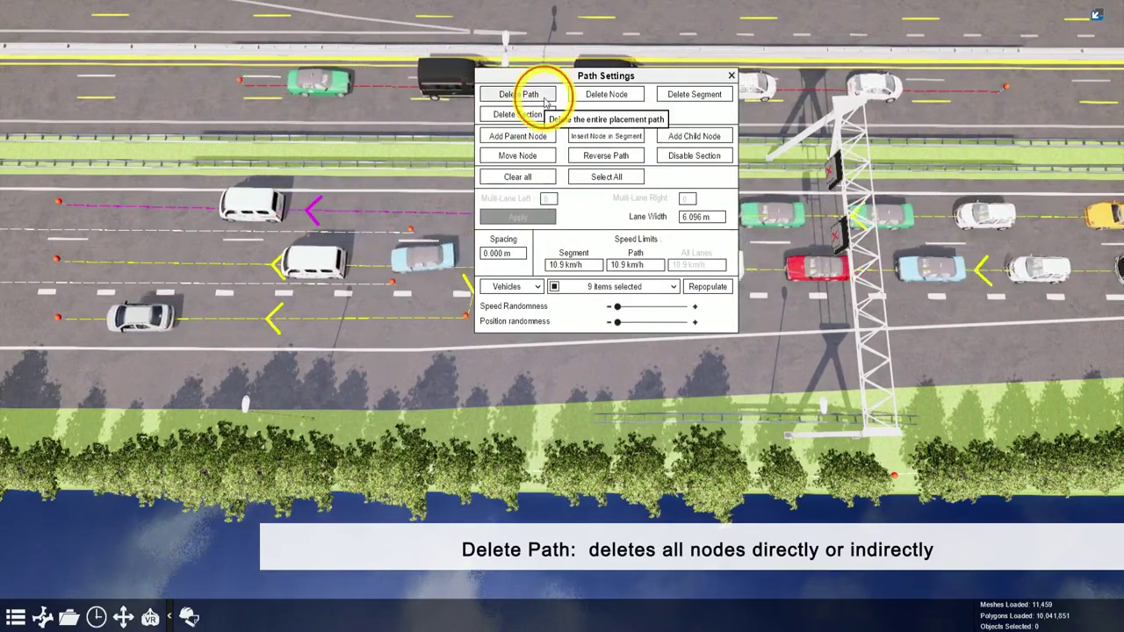
pyautogui.click(545, 99)
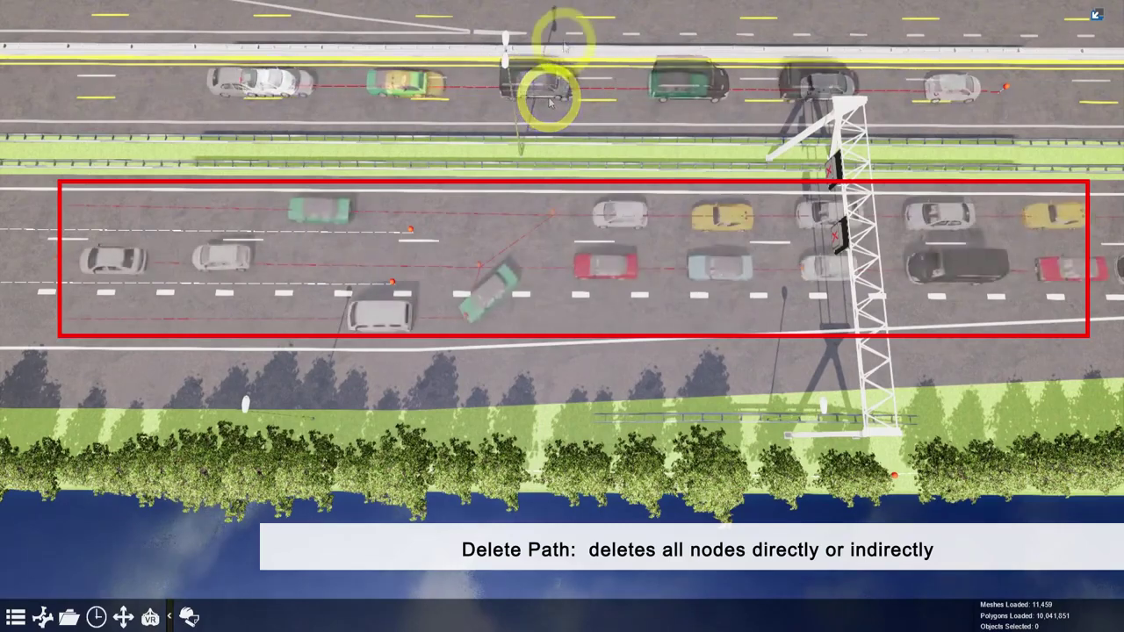
pyautogui.click(554, 215)
pyautogui.click(604, 99)
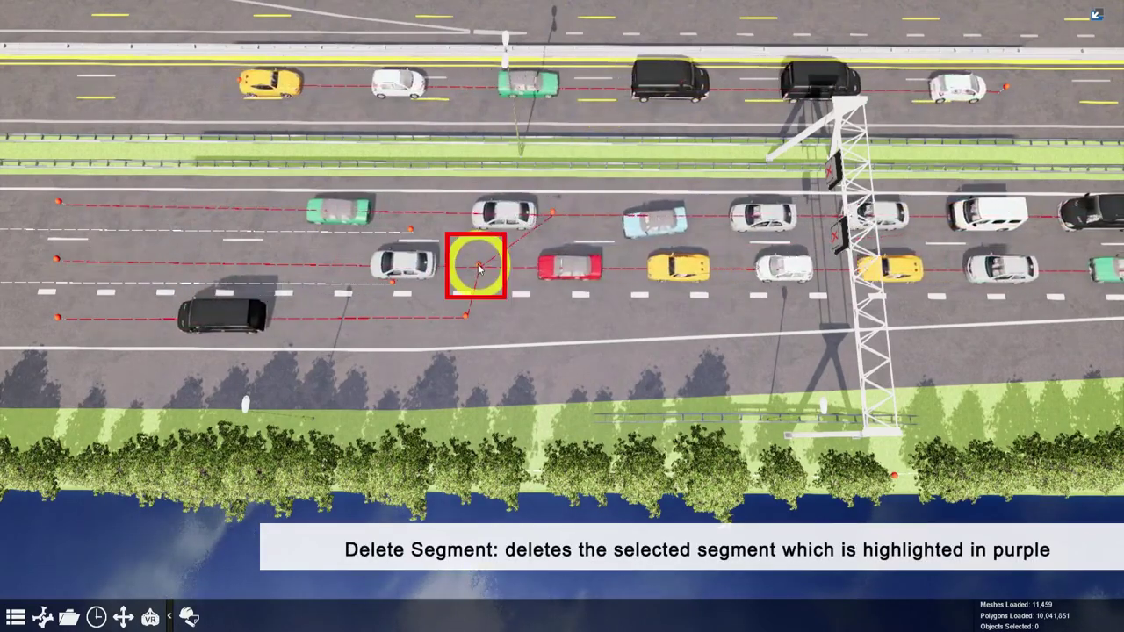
# Delete the down-left segment at the pin, then delete the lower lane section after it.
pyautogui.click(478, 268)
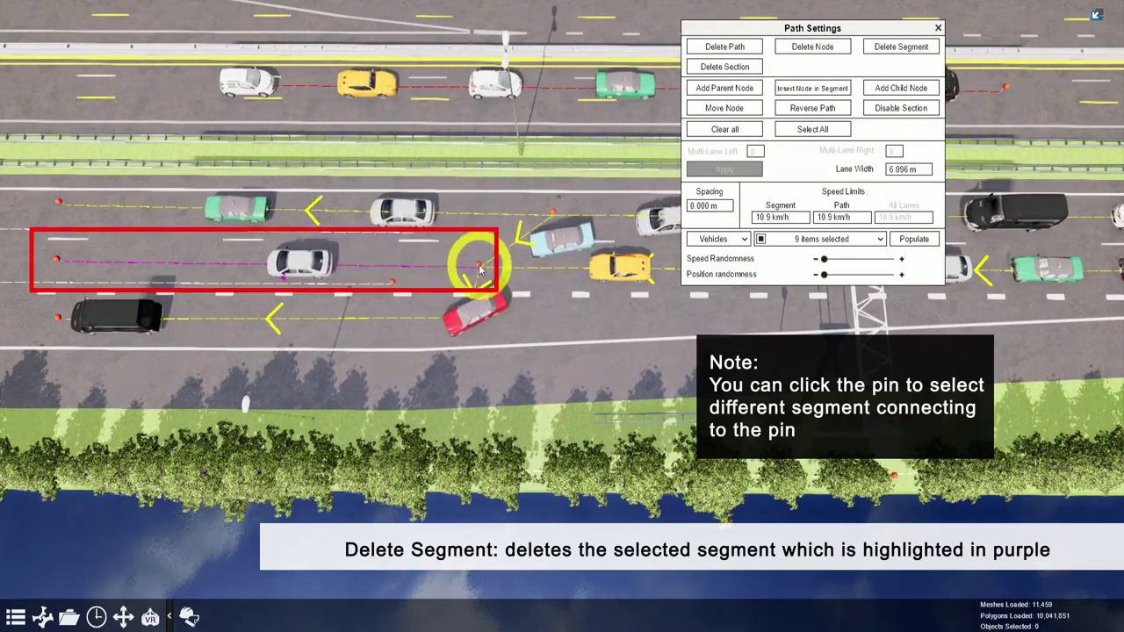
pyautogui.click(479, 268)
pyautogui.click(479, 268)
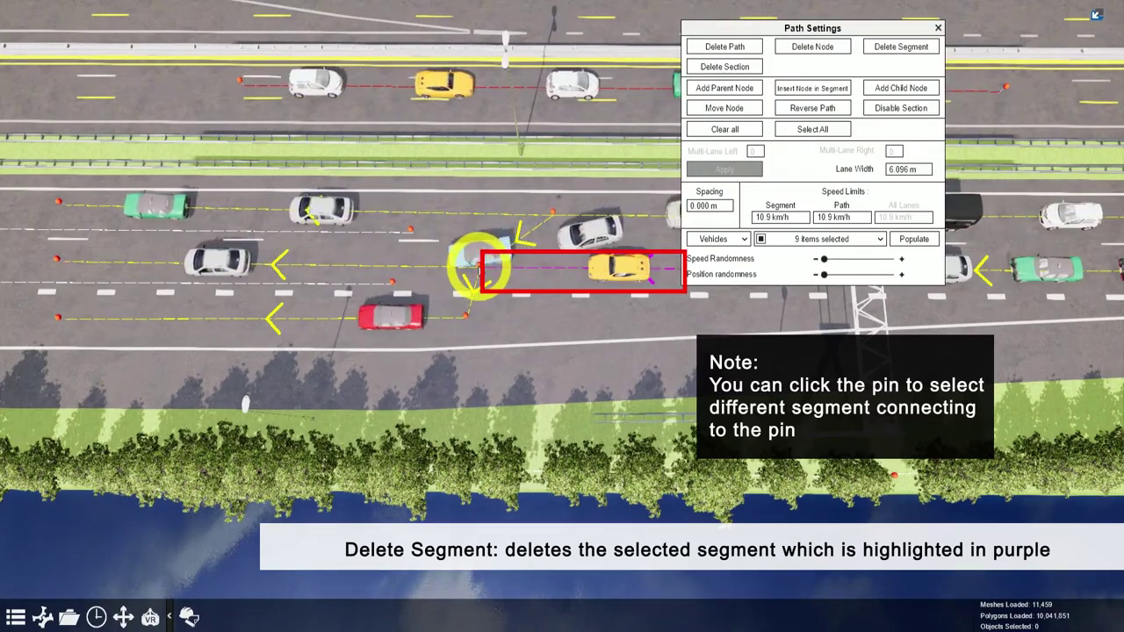
pyautogui.click(479, 268)
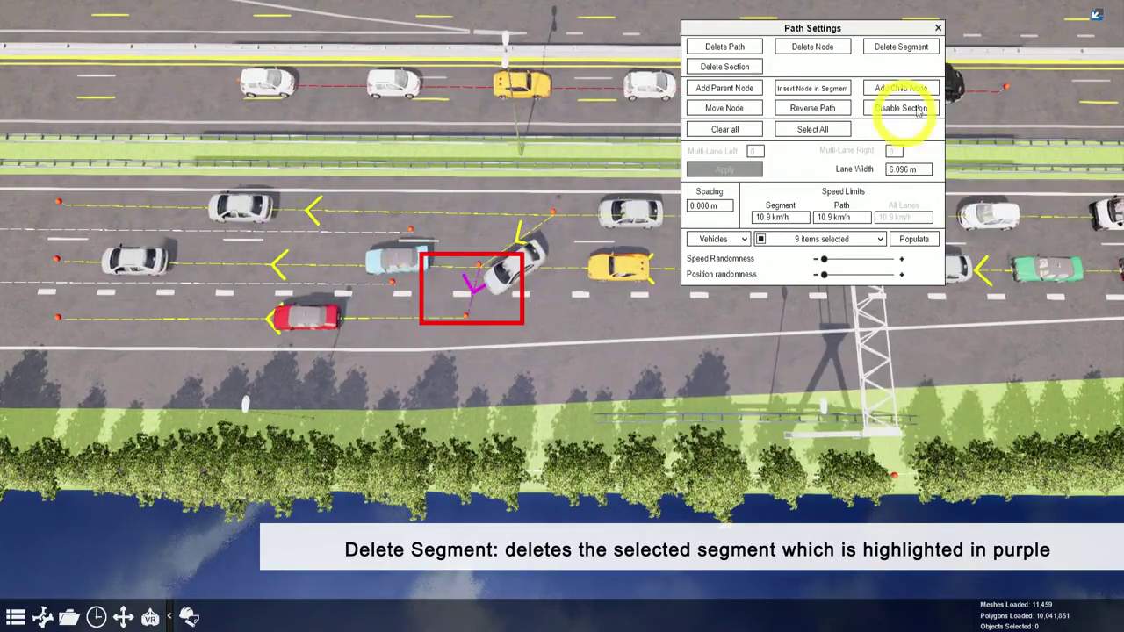
pyautogui.click(913, 51)
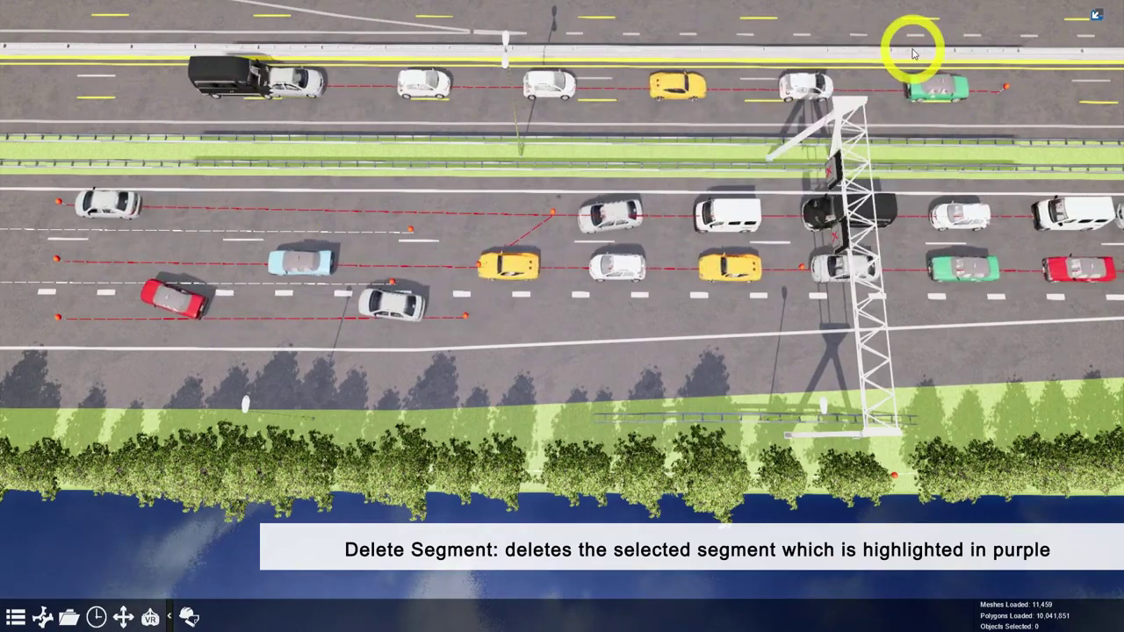
pyautogui.click(481, 268)
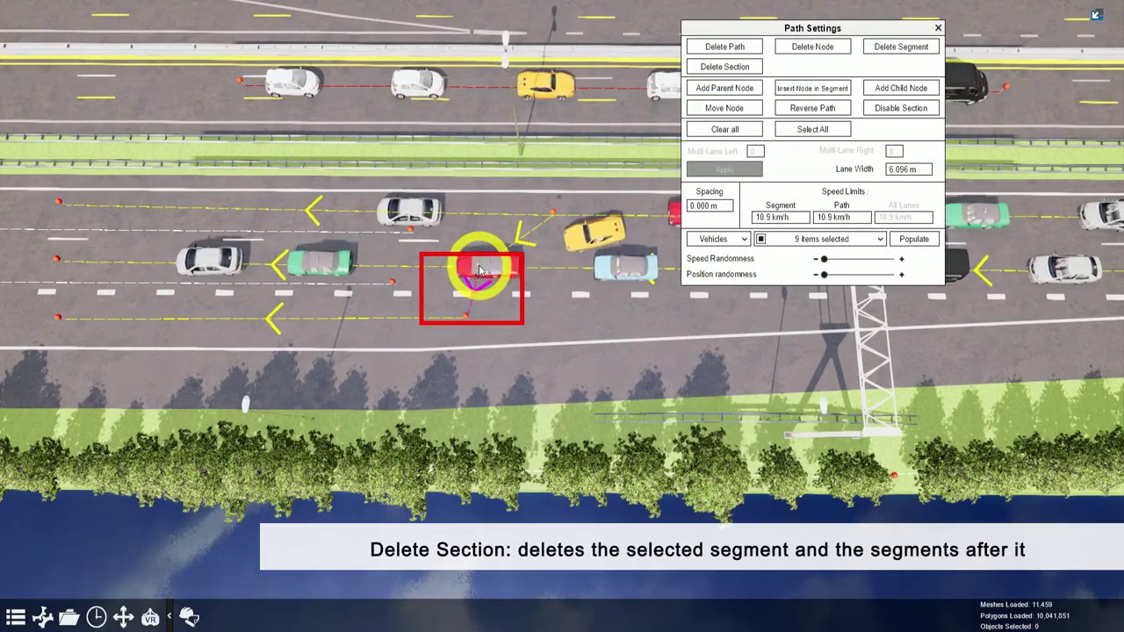
pyautogui.click(728, 75)
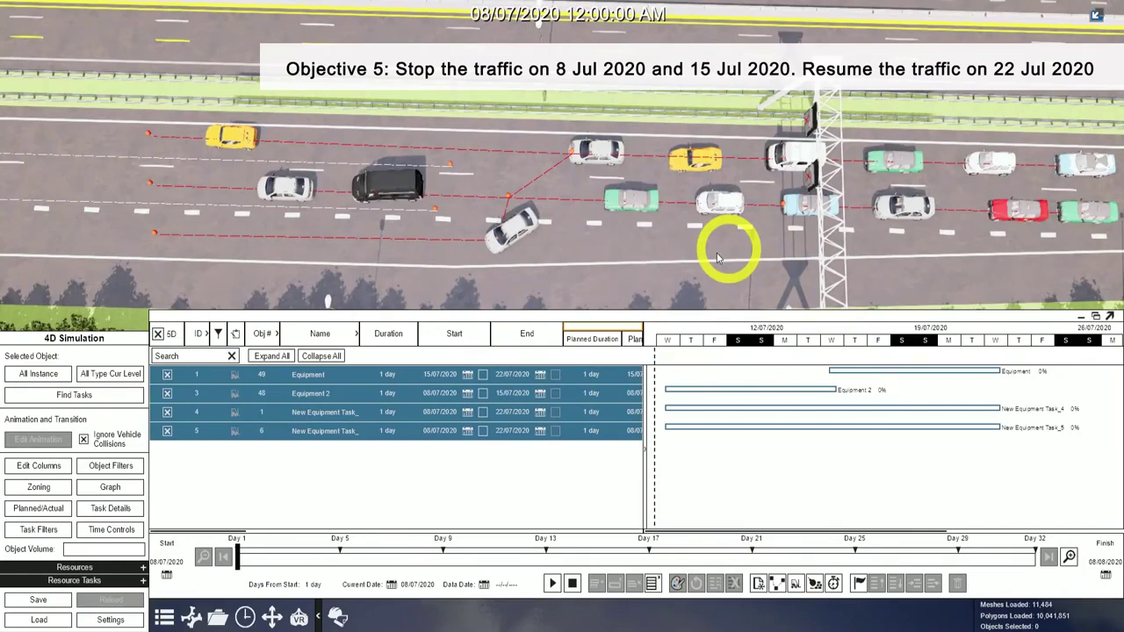
# Advance the 4D schedule timeline to late July 2020 and bring up the full tools menu.
pyautogui.moveTo(238, 558)
pyautogui.mouseDown()
pyautogui.moveTo(440, 557)
pyautogui.moveTo(475, 576)
pyautogui.moveTo(656, 562)
pyautogui.mouseUp()
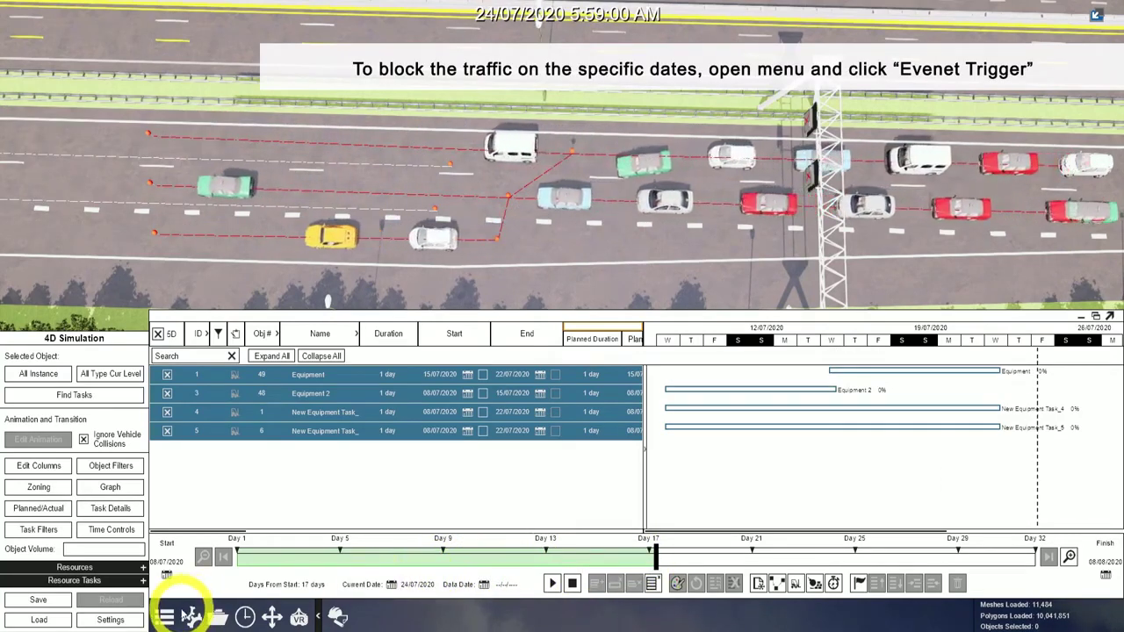
pyautogui.click(164, 617)
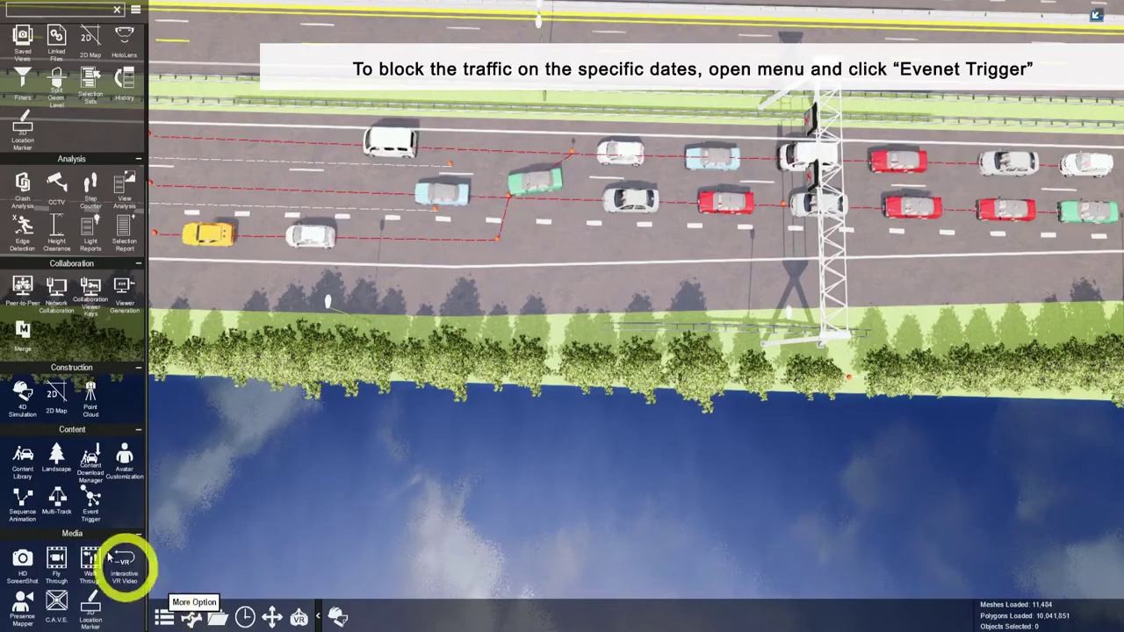
# Create Trigger_Entry 01 with an On Date event set to 08/07/2020.
pyautogui.click(91, 503)
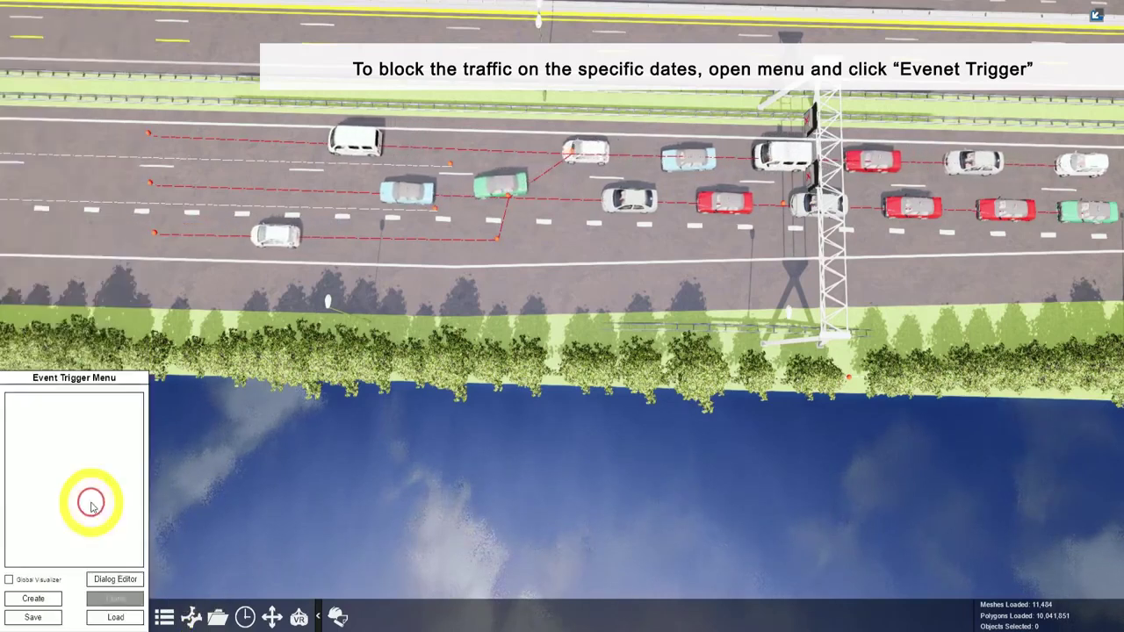
pyautogui.click(51, 598)
pyautogui.click(53, 400)
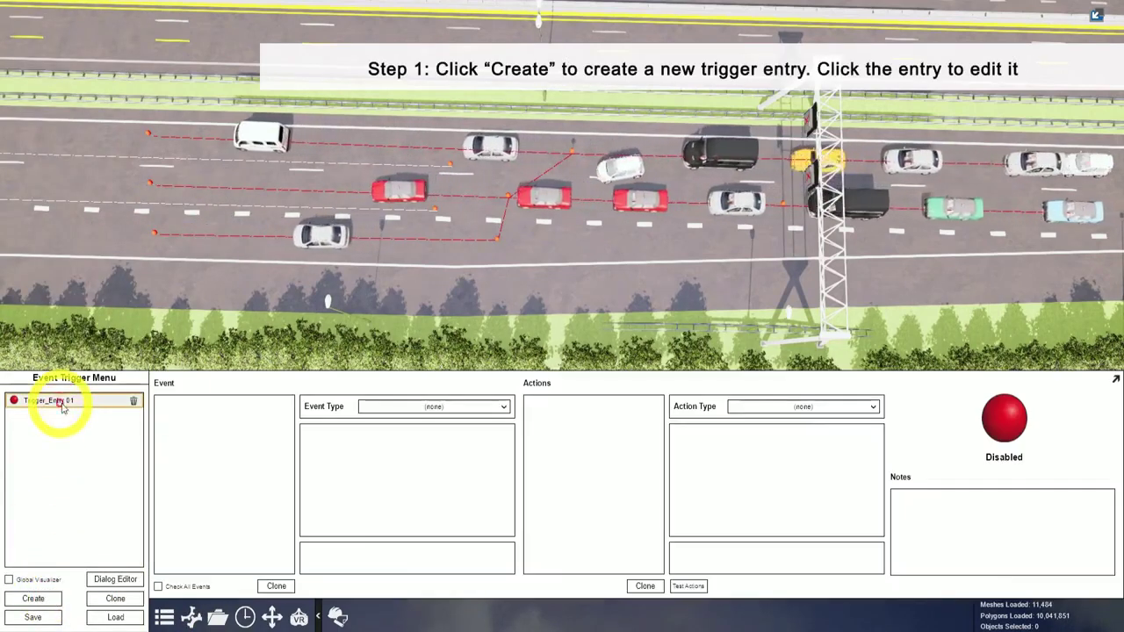
pyautogui.click(481, 409)
pyautogui.click(427, 435)
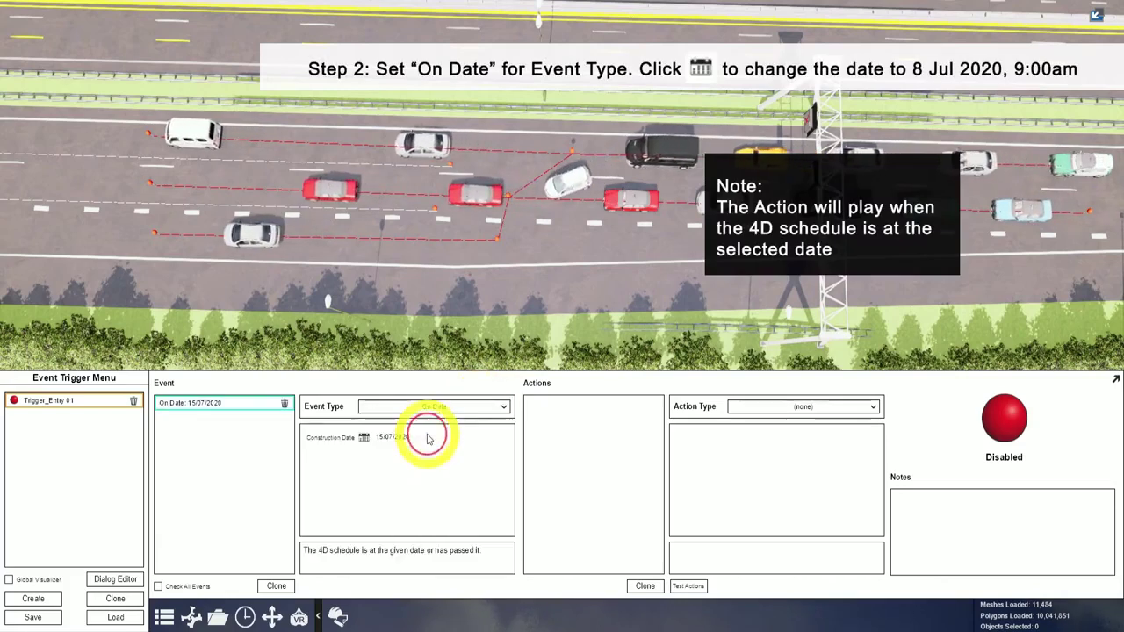
pyautogui.click(364, 437)
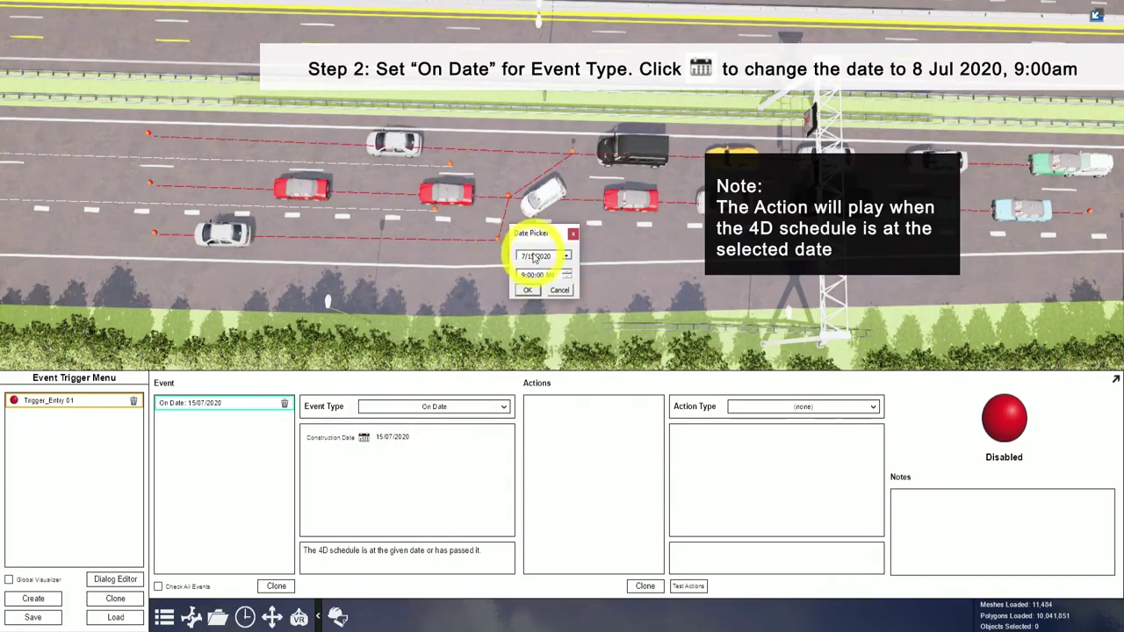
pyautogui.press('Return')
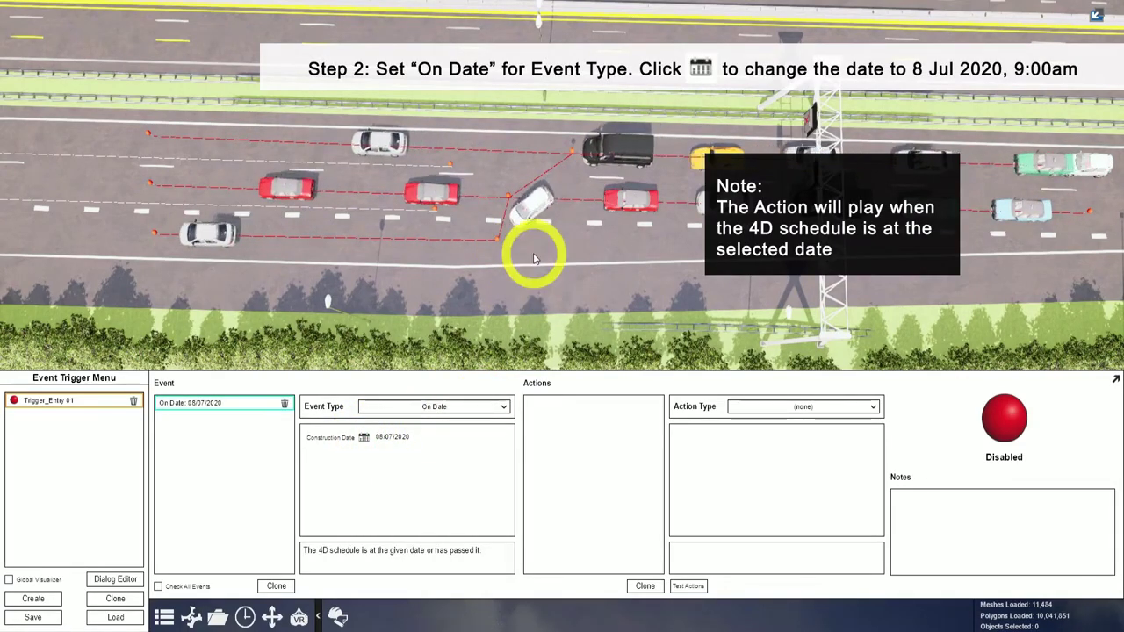
# Make the action toggle the selected path section, enable the trigger, and test it.
pyautogui.click(864, 407)
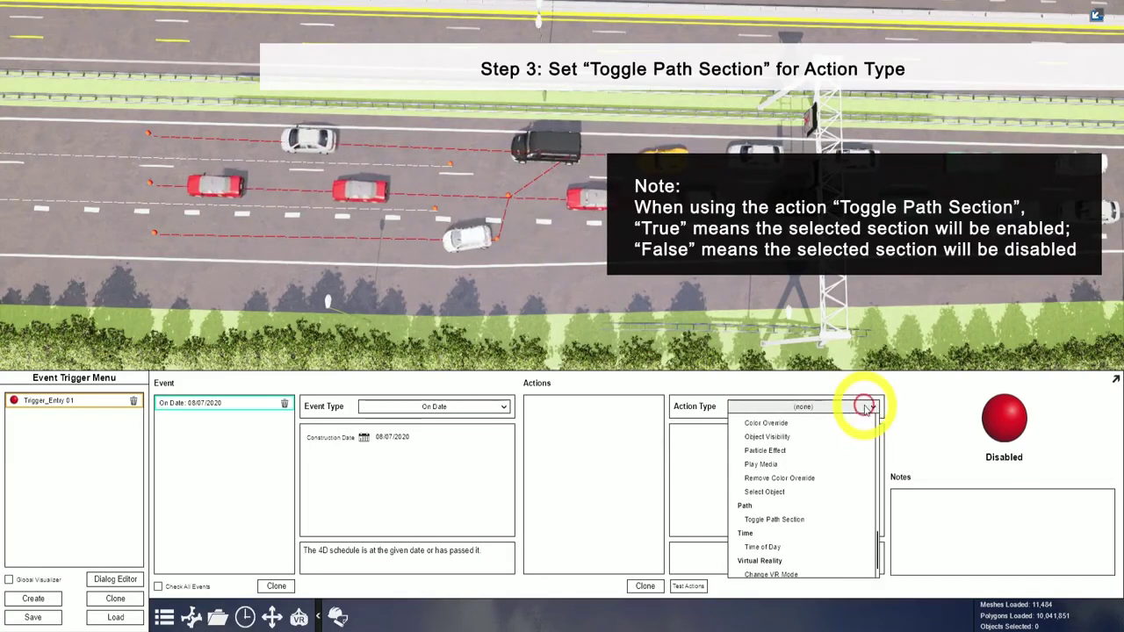
pyautogui.click(783, 520)
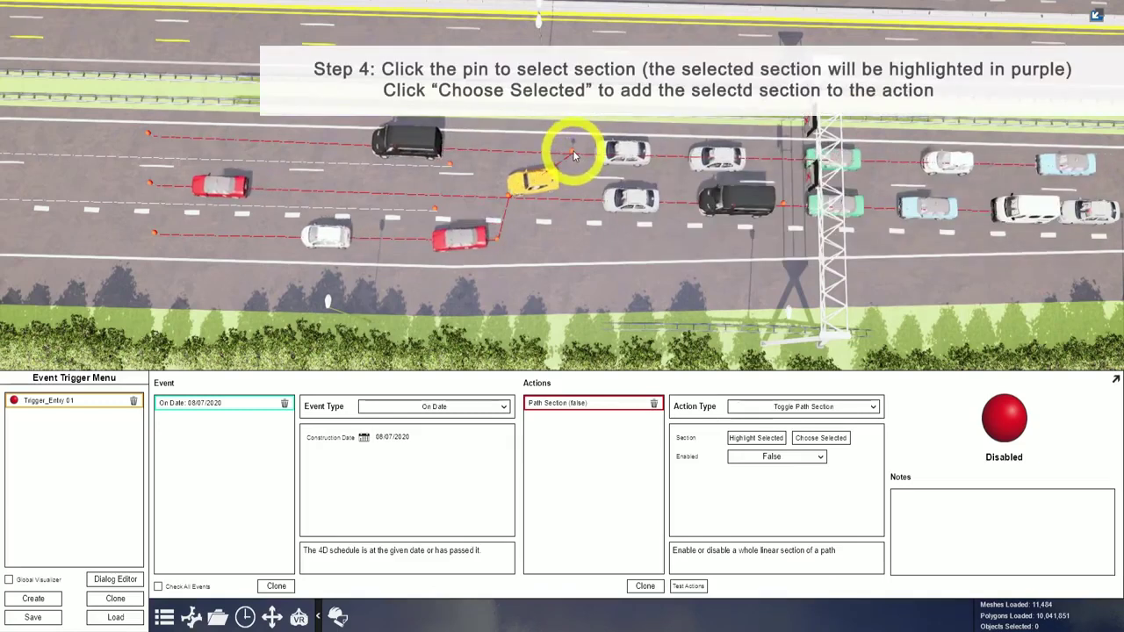
pyautogui.click(572, 151)
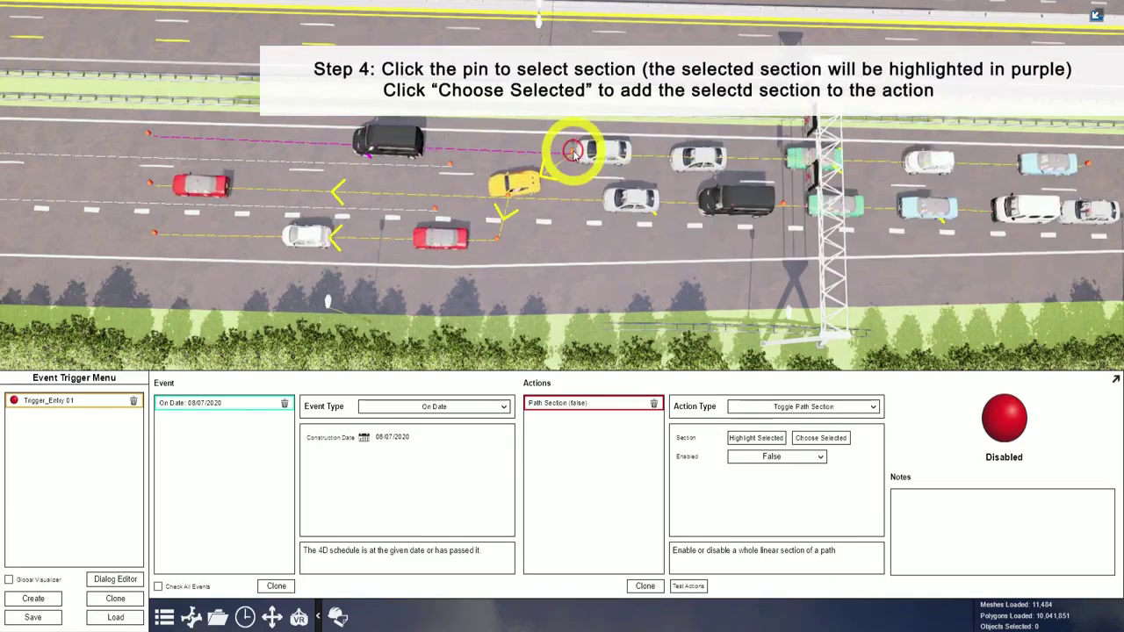
pyautogui.click(824, 442)
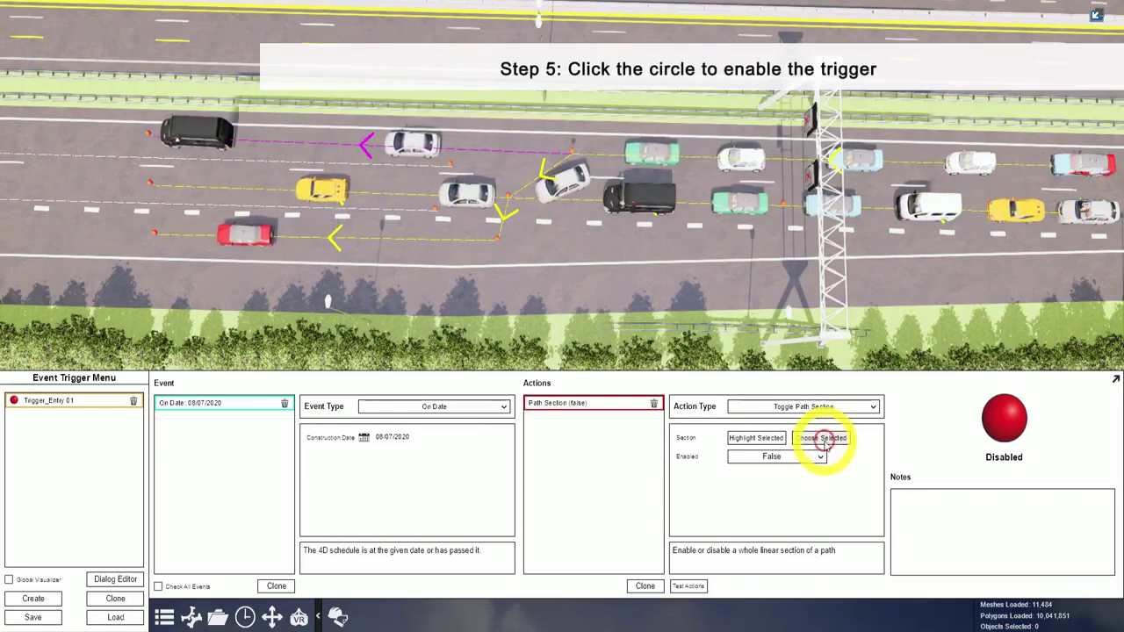
pyautogui.click(1005, 420)
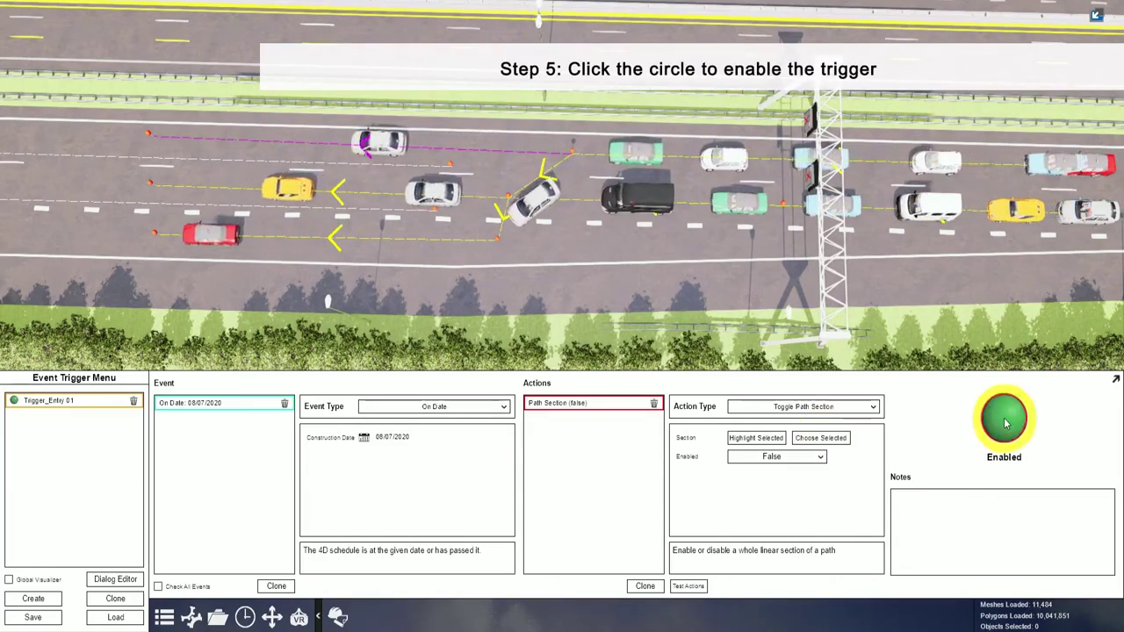
pyautogui.click(688, 586)
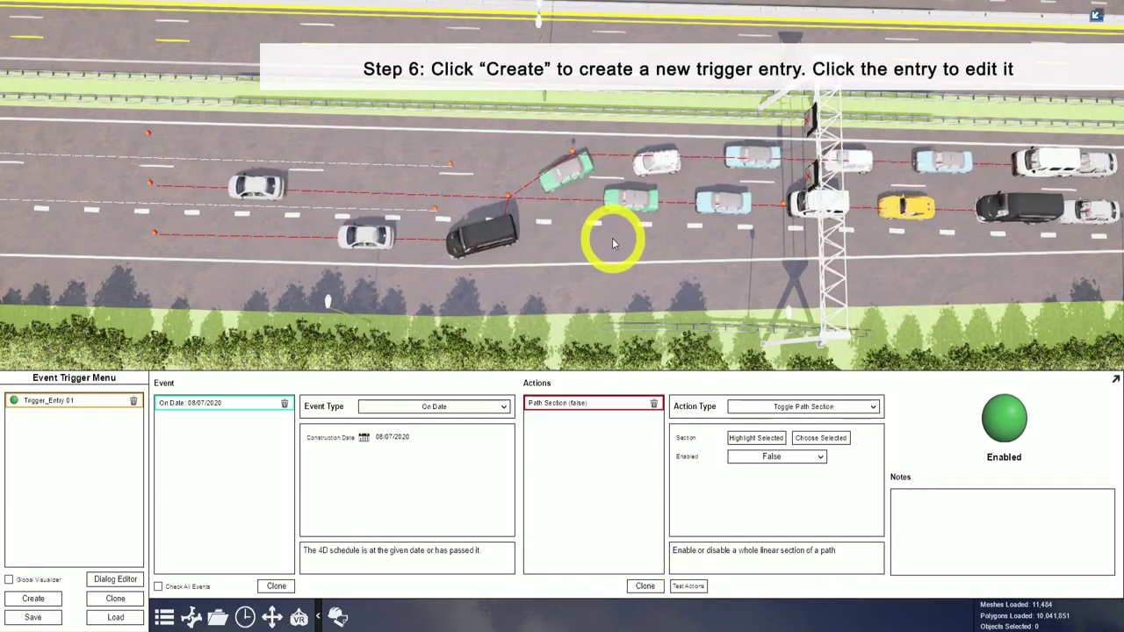
# Create Trigger_Entry 02 with an On Date event set to 15/07/2020.
pyautogui.click(32, 599)
pyautogui.click(97, 416)
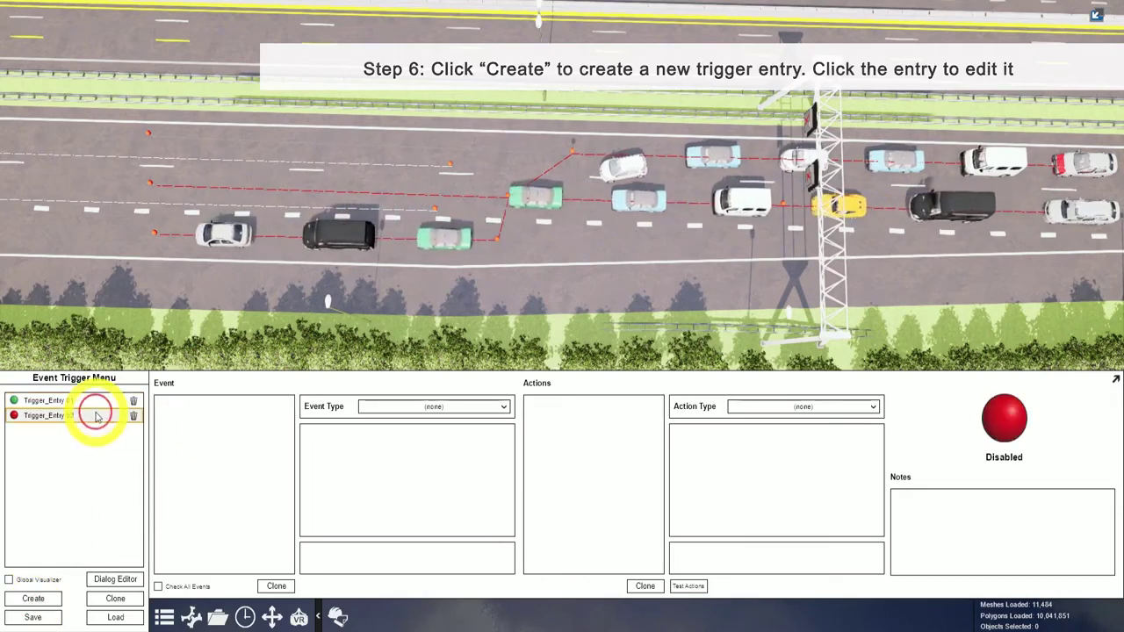
pyautogui.click(429, 406)
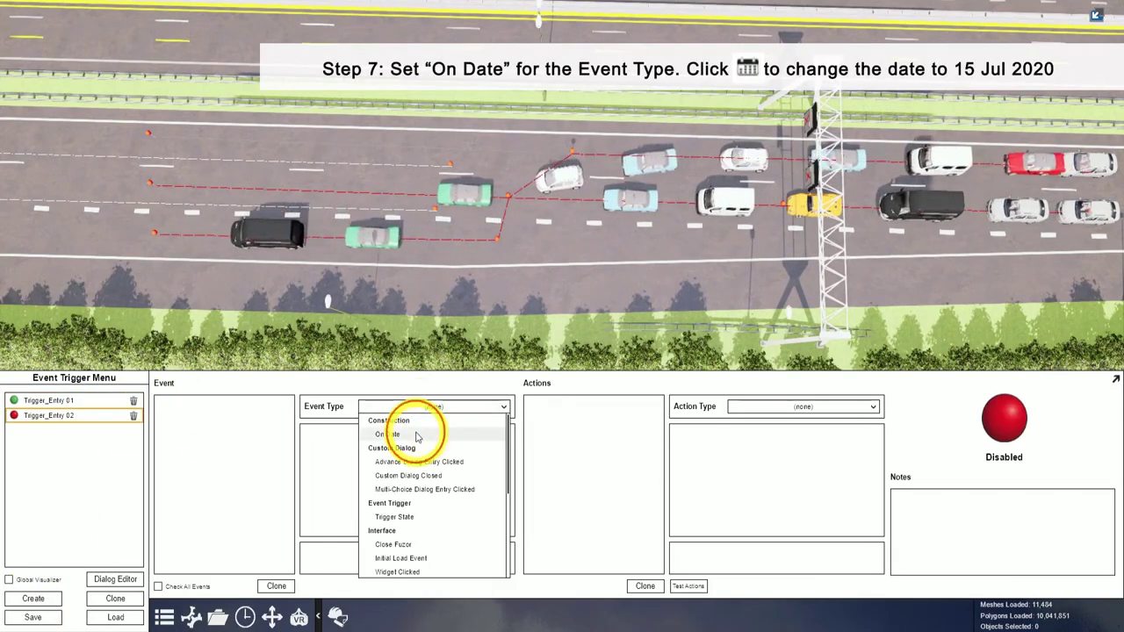
pyautogui.click(399, 435)
pyautogui.click(364, 438)
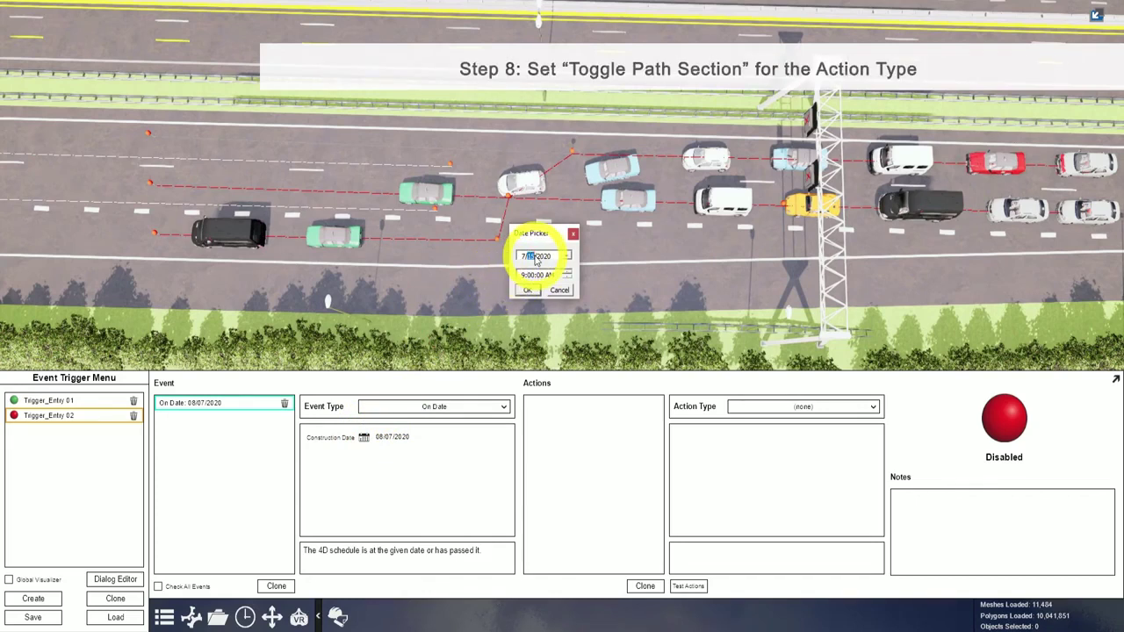
pyautogui.press('Return')
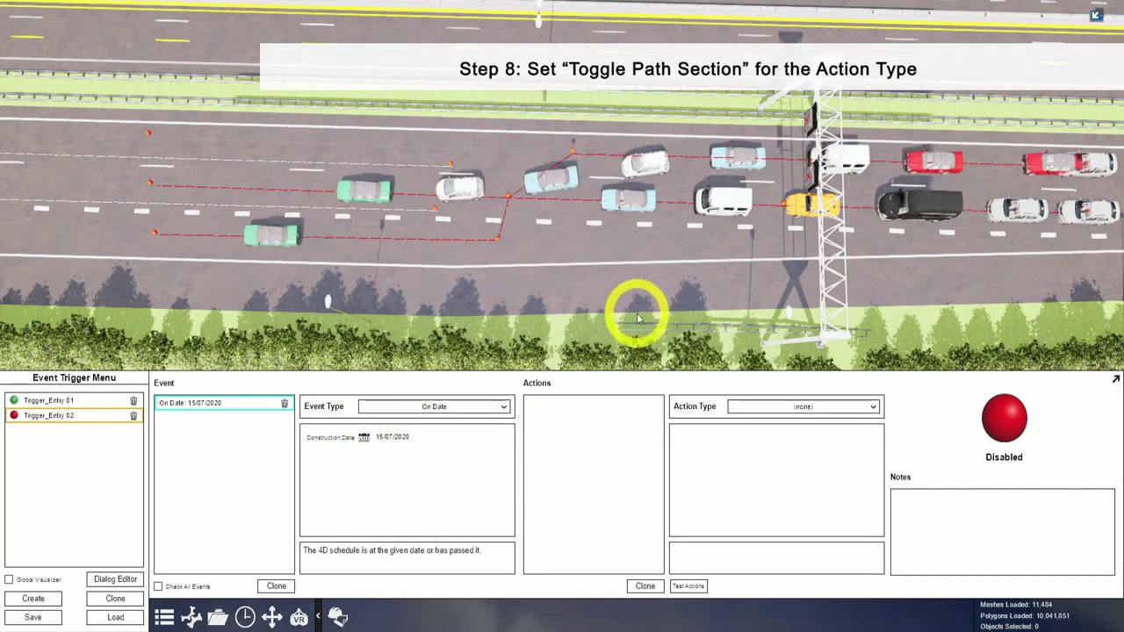
# Add a Toggle Path Section action for the pinned section, test it disables, and enable the trigger.
pyautogui.click(772, 409)
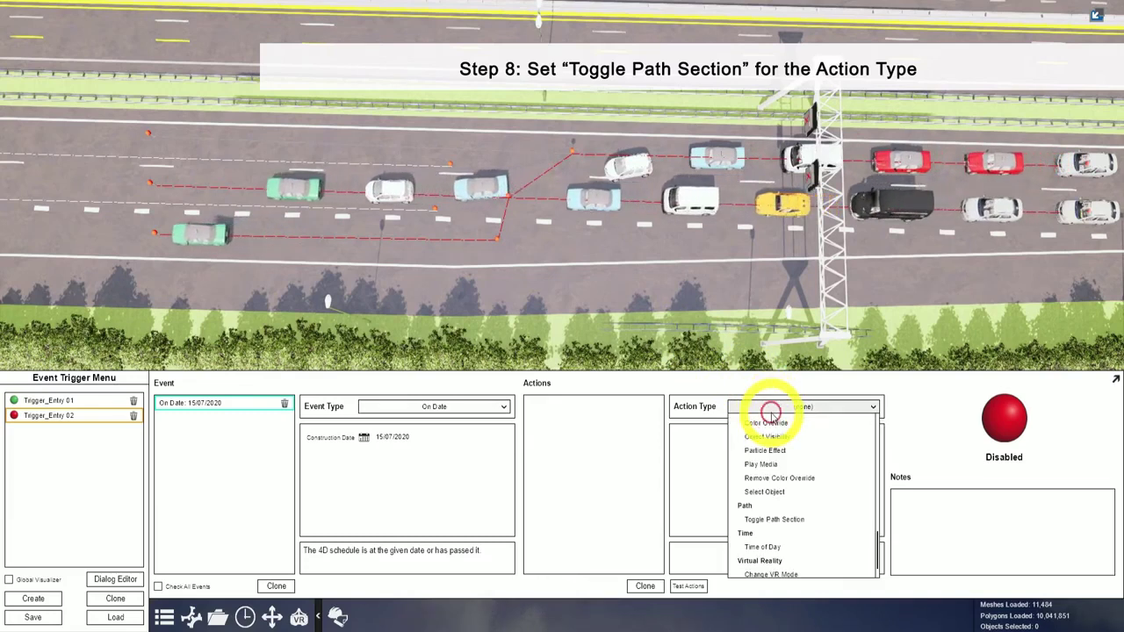
pyautogui.click(772, 520)
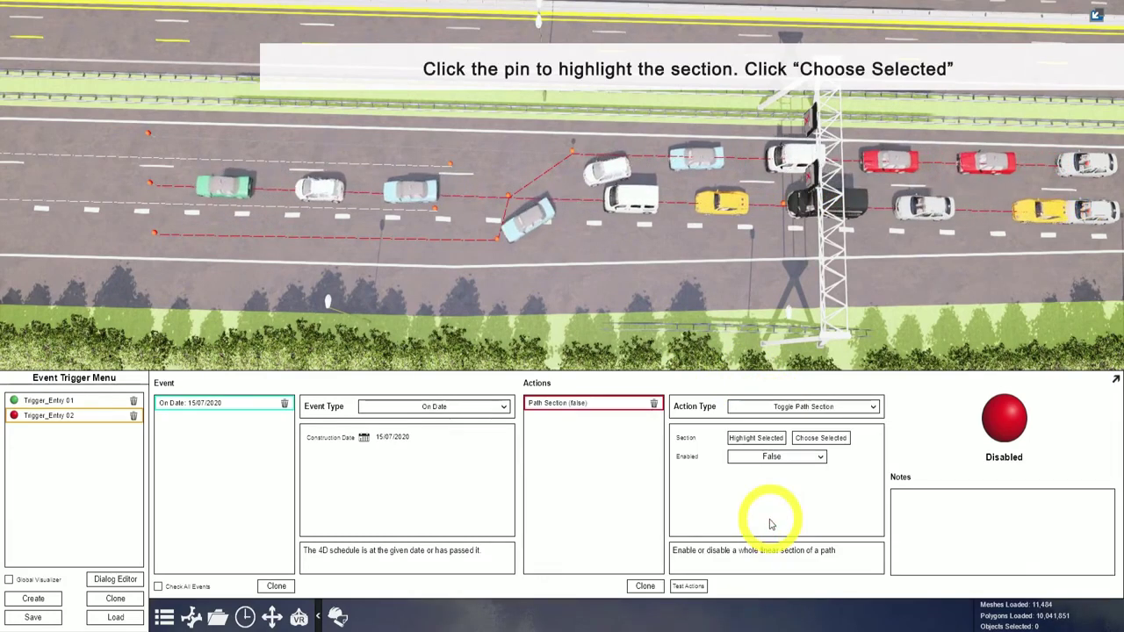
pyautogui.click(507, 195)
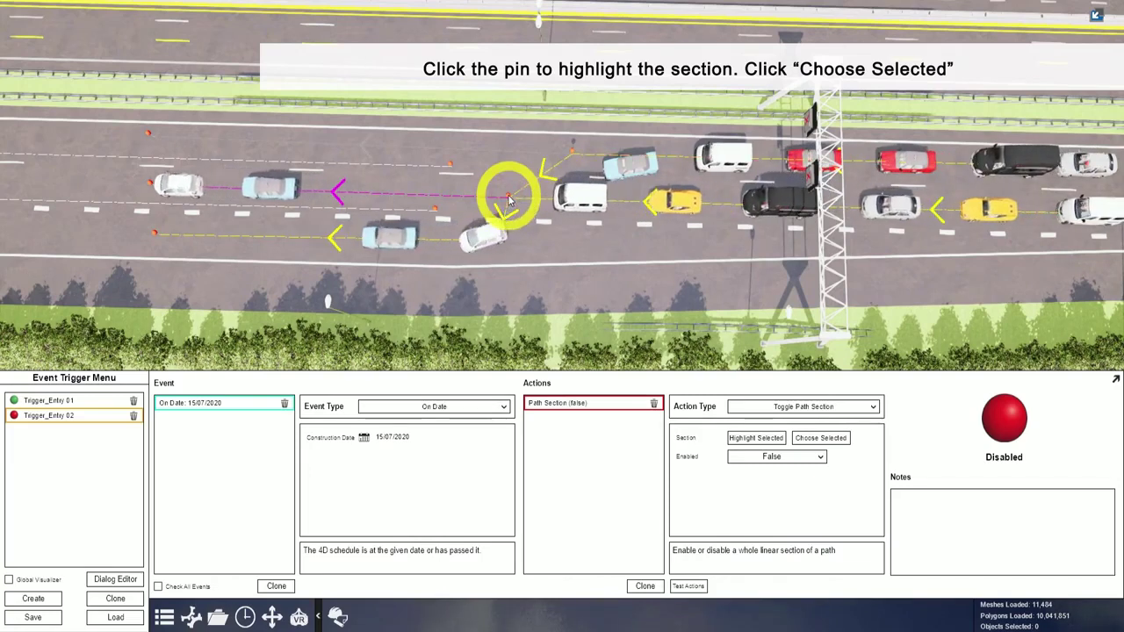
pyautogui.click(836, 441)
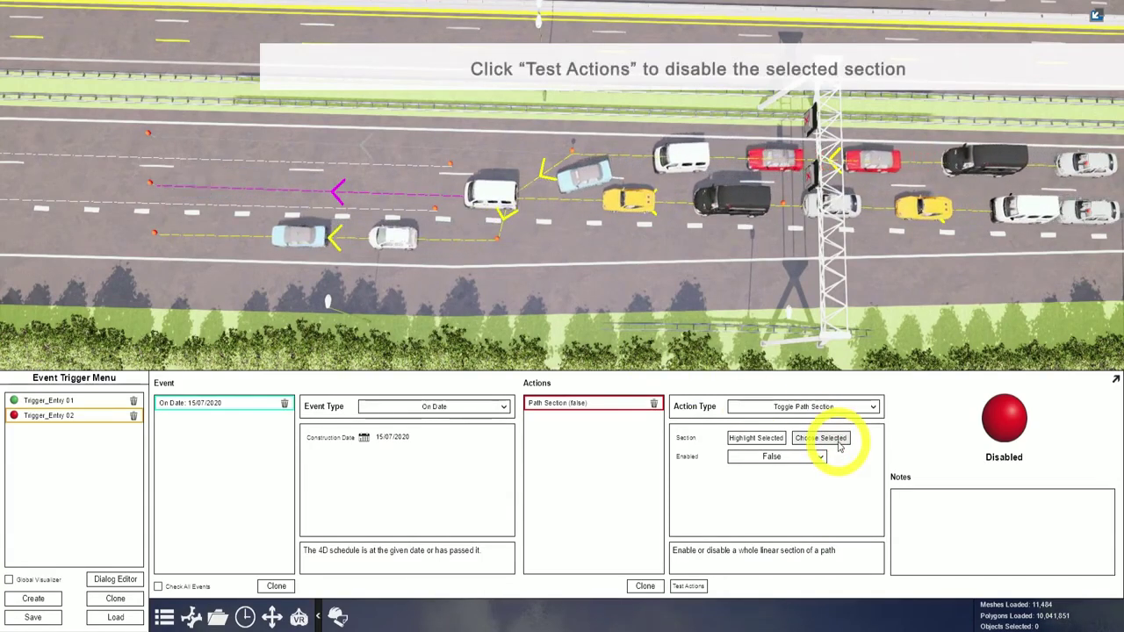
pyautogui.click(690, 586)
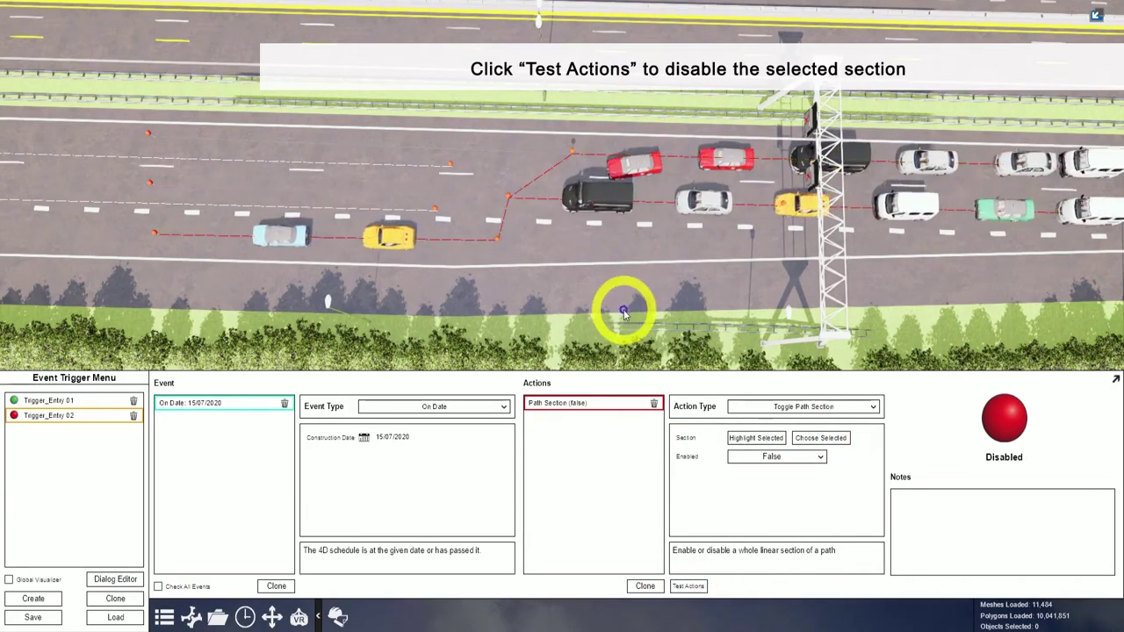
pyautogui.click(1015, 432)
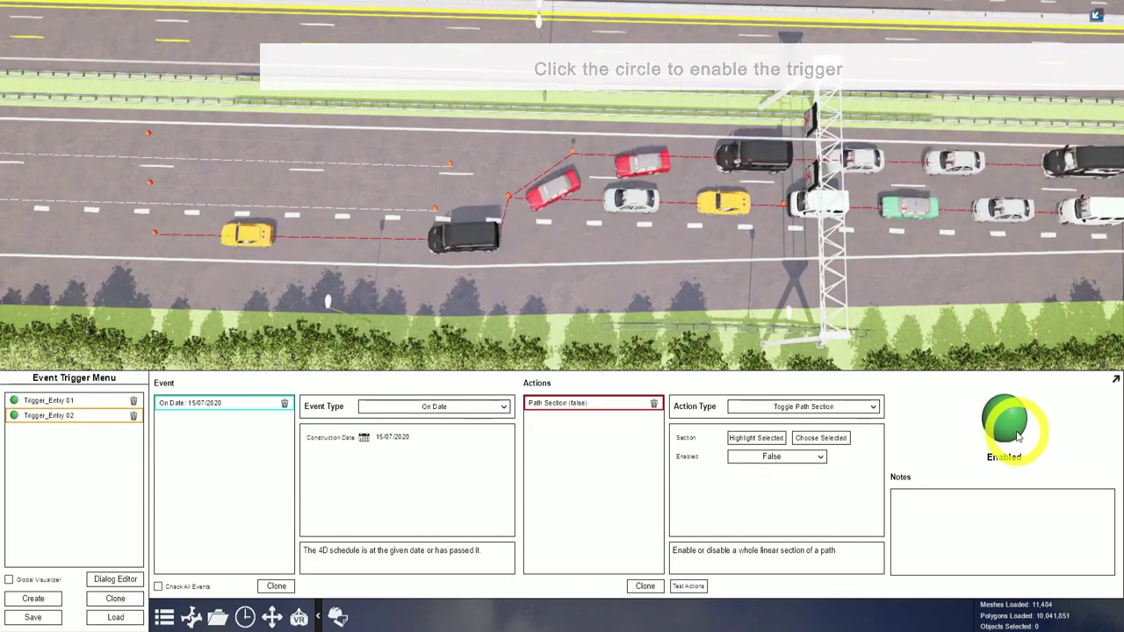
# Create Trigger_Entry 03 with an Initial Load Event and an On Date event for 22/07/2020.
pyautogui.click(34, 599)
pyautogui.click(73, 434)
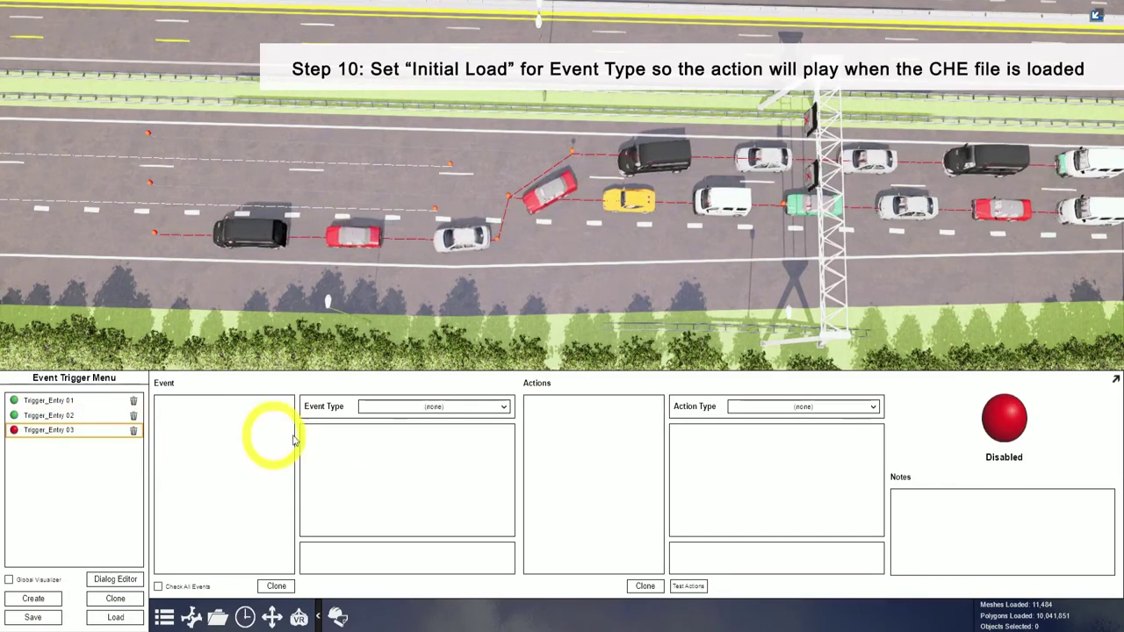
pyautogui.click(431, 411)
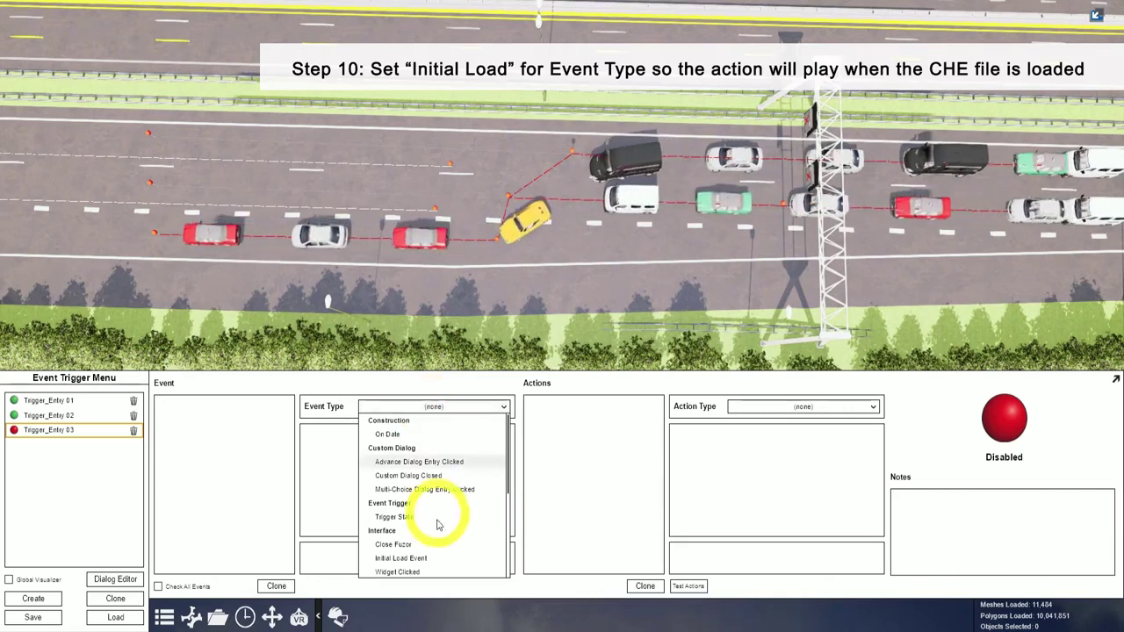
pyautogui.click(395, 559)
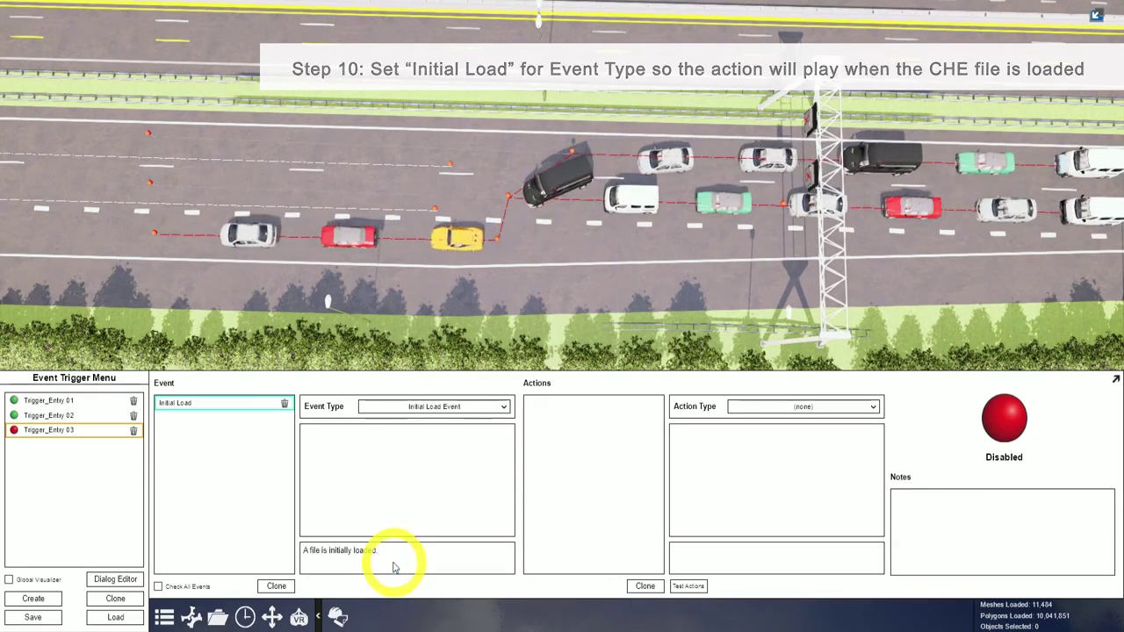
pyautogui.click(458, 409)
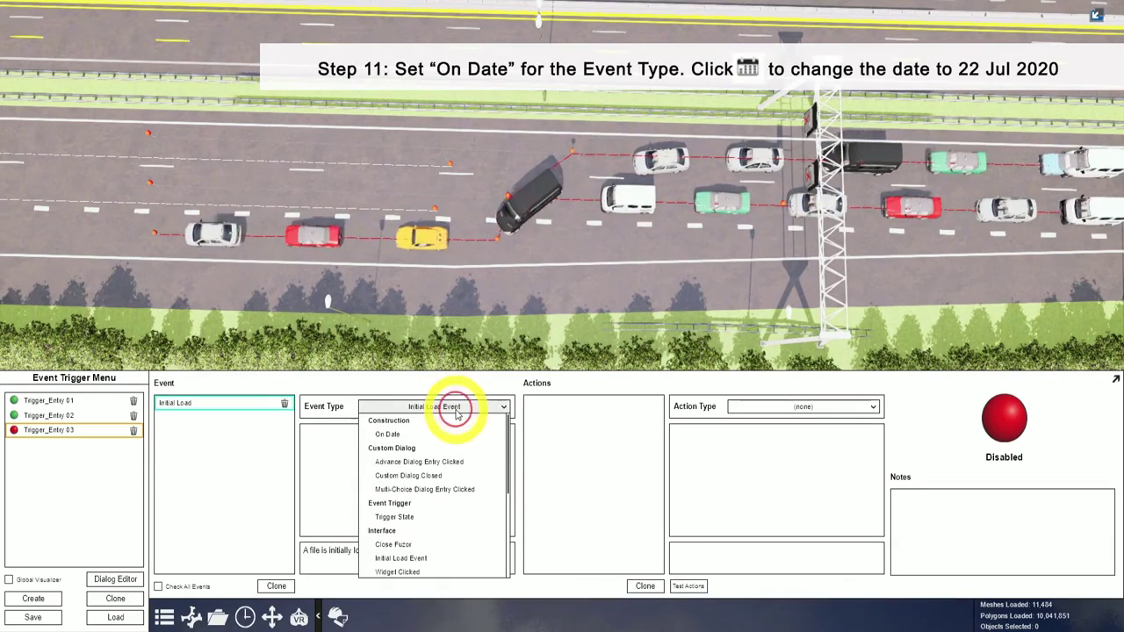
pyautogui.click(388, 434)
pyautogui.click(365, 437)
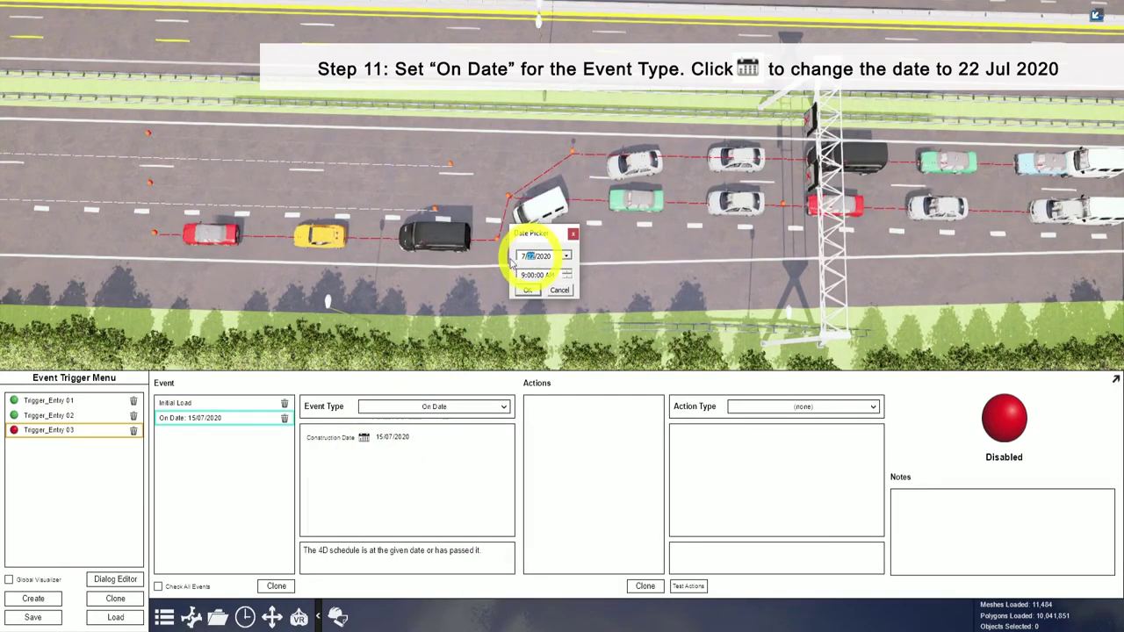
pyautogui.press('Return')
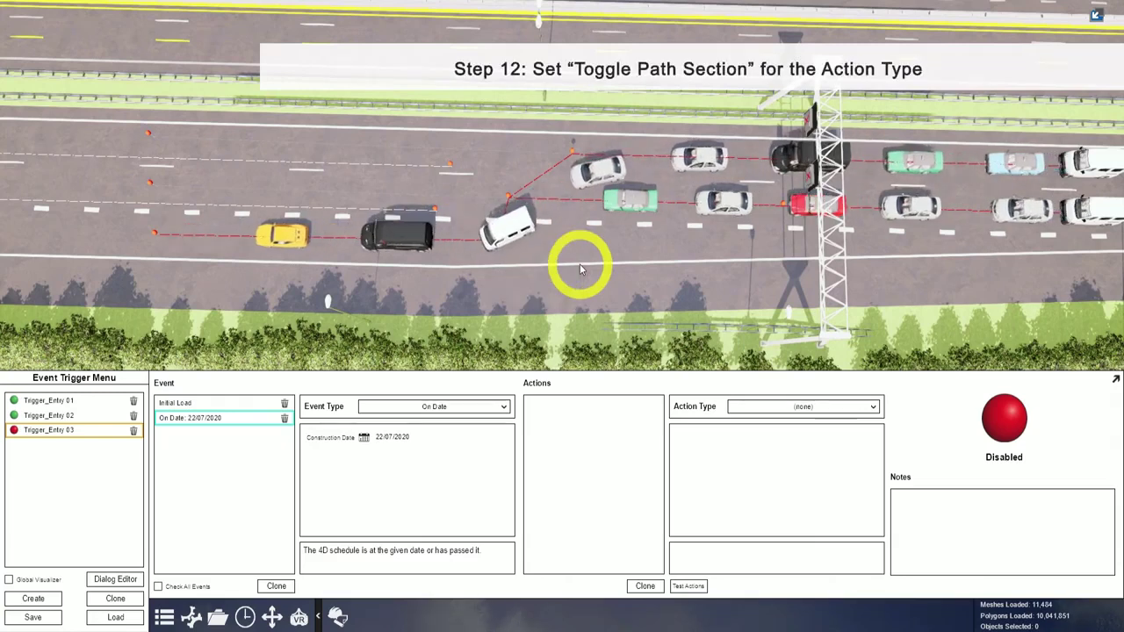
# Add a Toggle Path Section action and set the section's Enabled state to True.
pyautogui.click(812, 411)
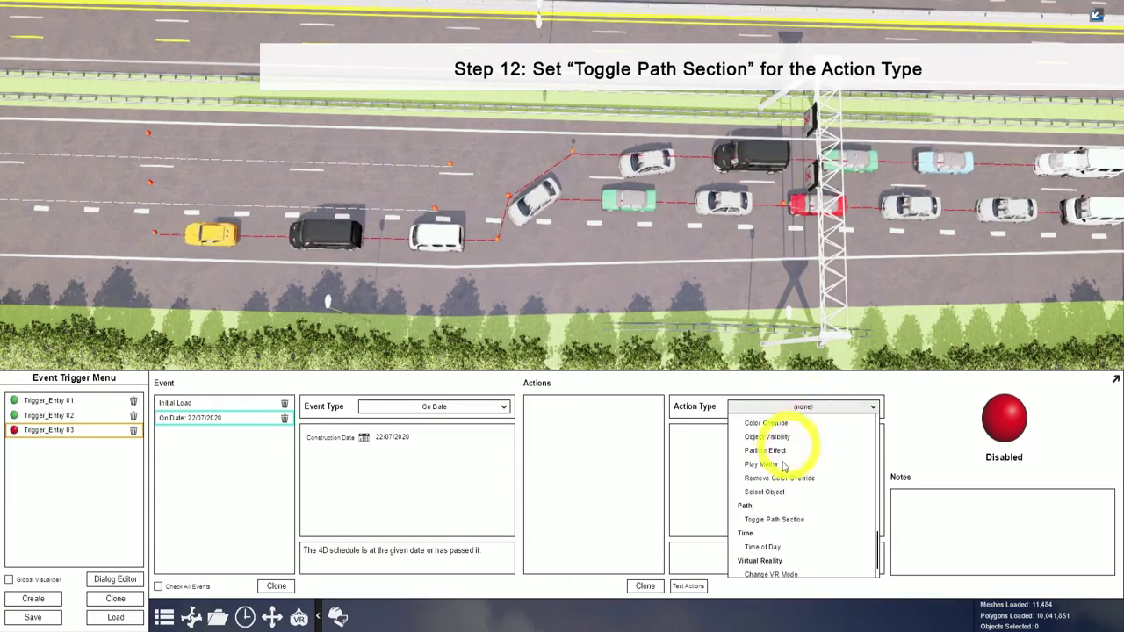
pyautogui.click(774, 519)
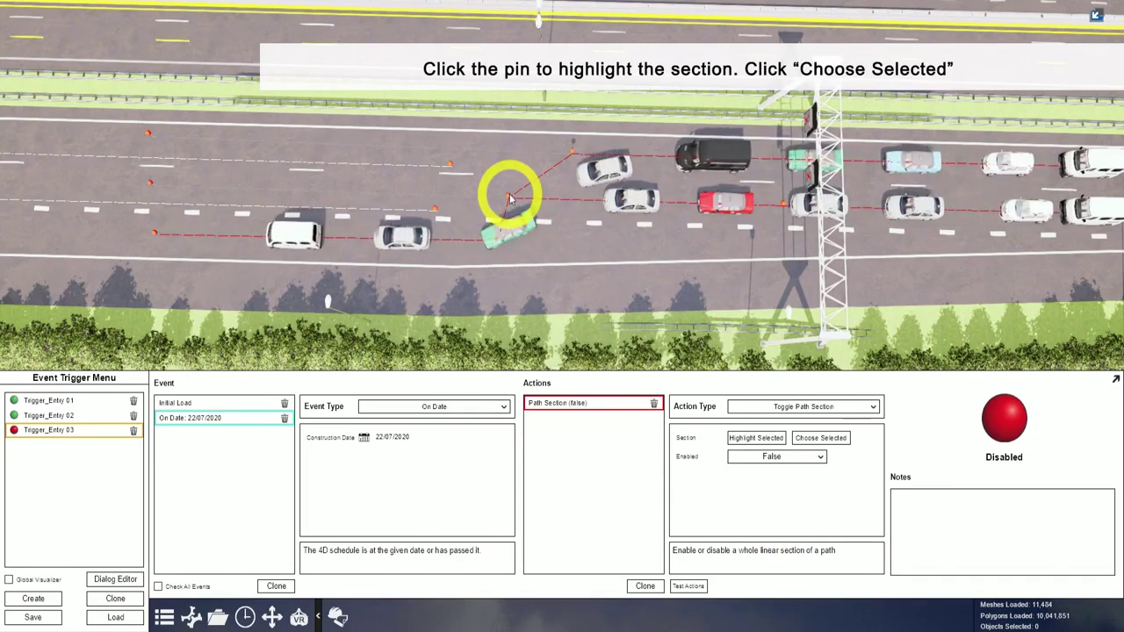
pyautogui.click(808, 458)
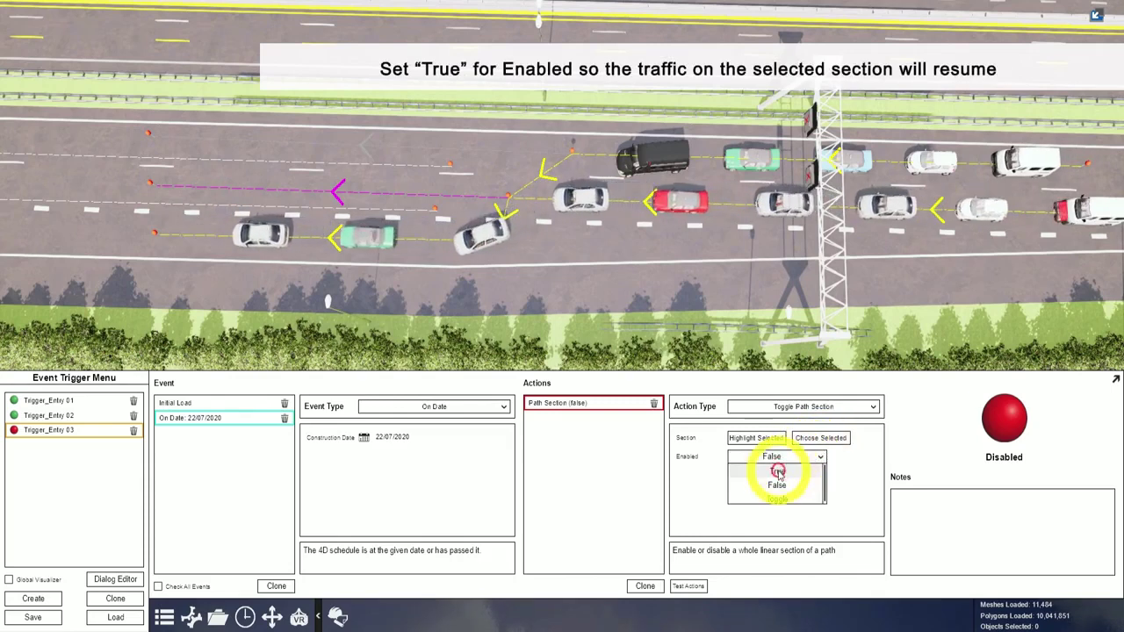
# Clone the path section action onto another pinned section and test that traffic resumes.
pyautogui.click(646, 588)
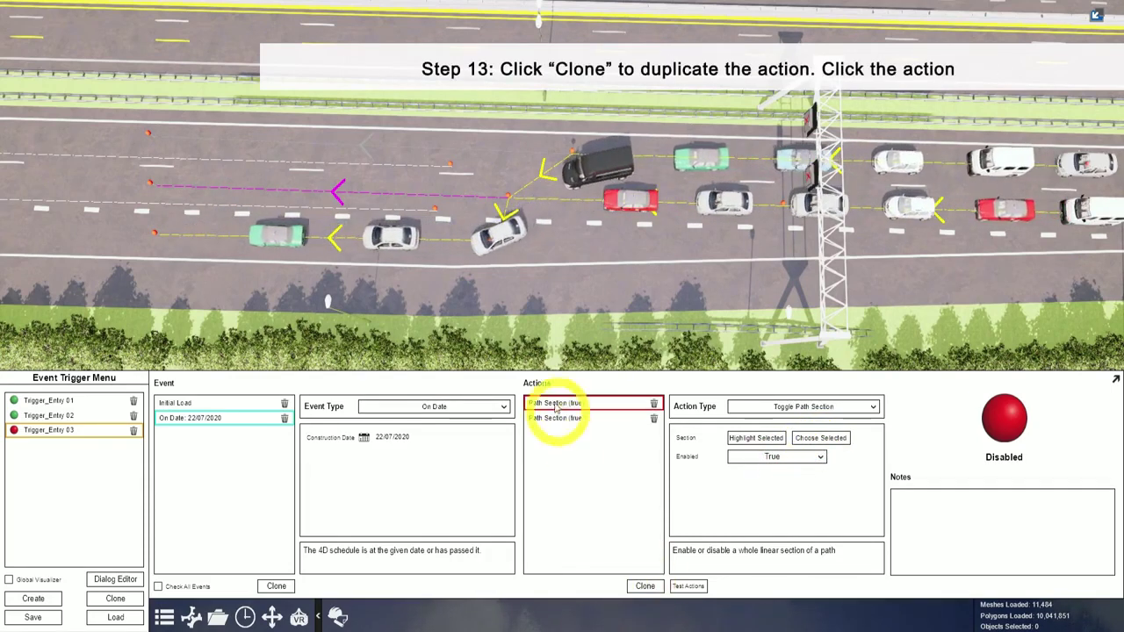
pyautogui.click(572, 153)
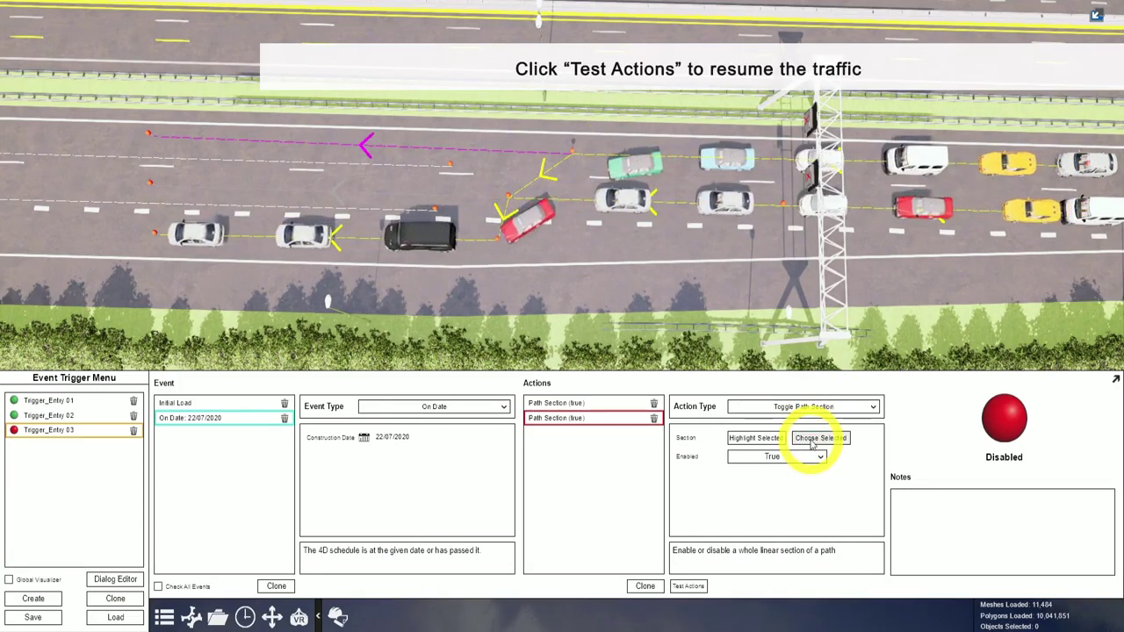
pyautogui.click(690, 586)
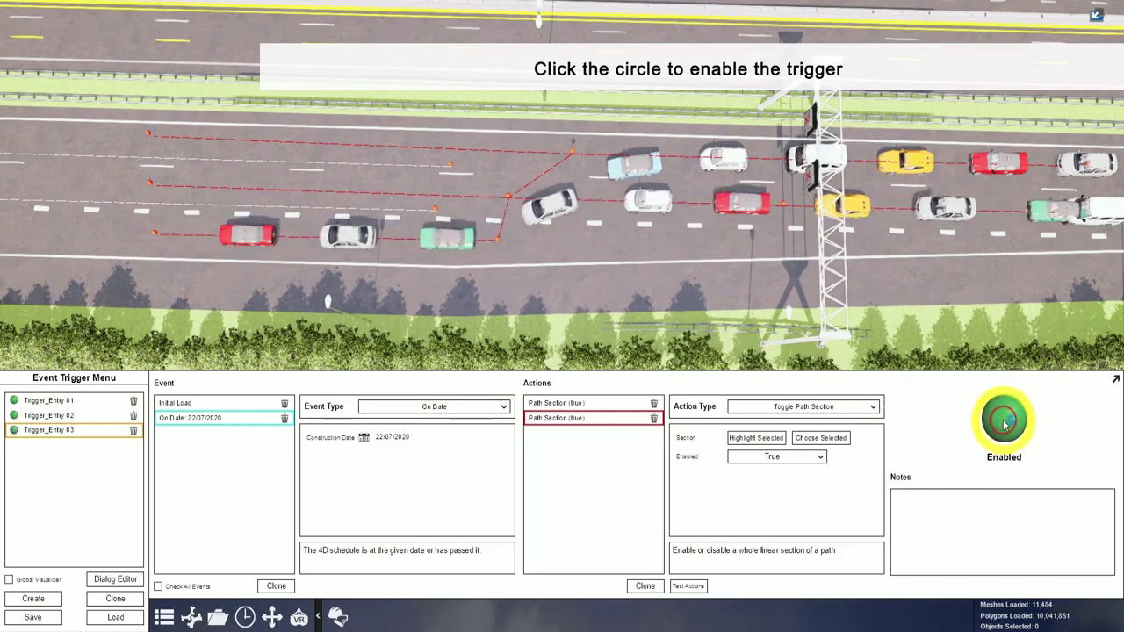
# Bring up the 4D Simulation timeline.
pyautogui.click(338, 616)
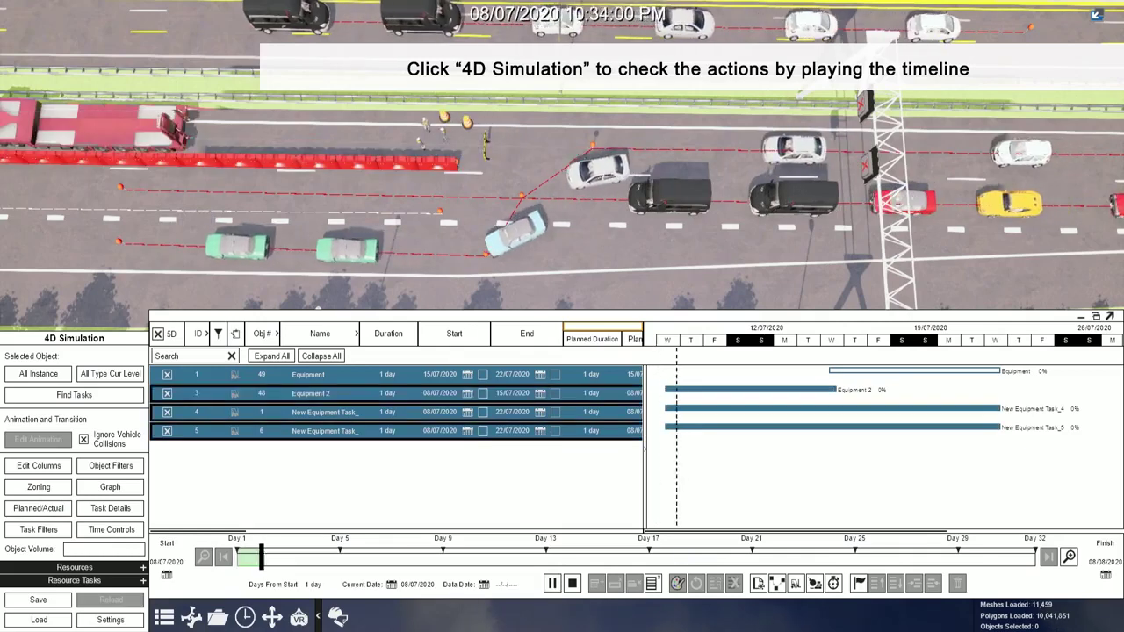